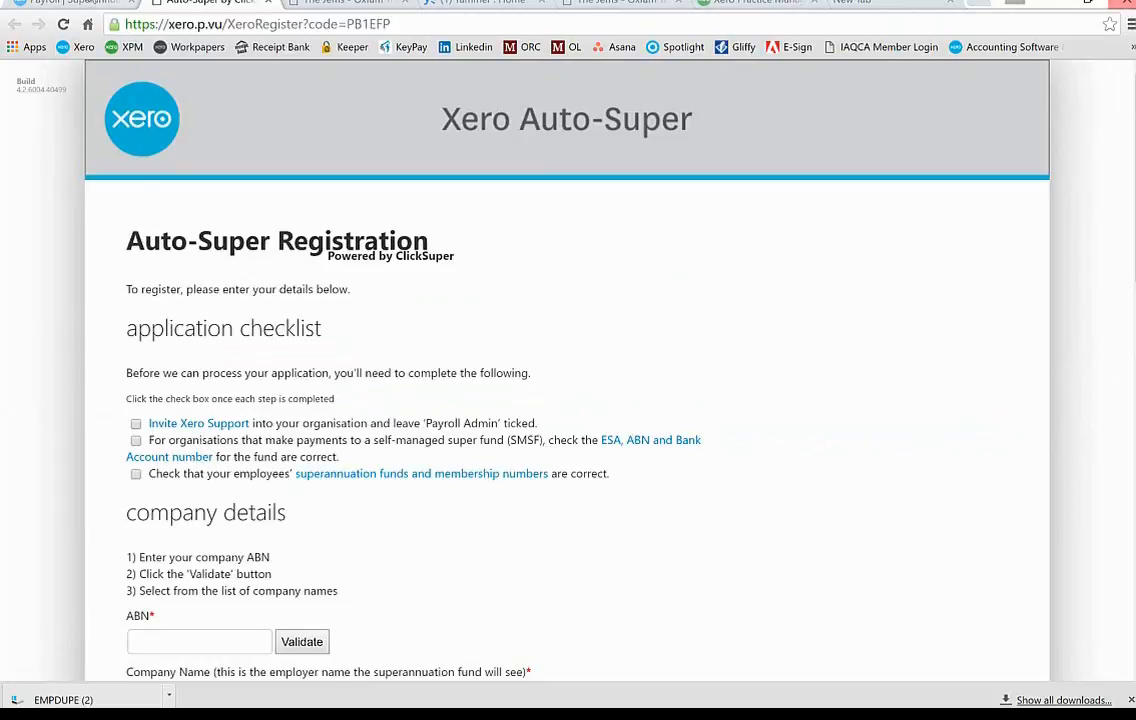
# Step: Switch back to the Xero Payroll tab showing Auto Superannuation Payments
pyautogui.click(84, 3)
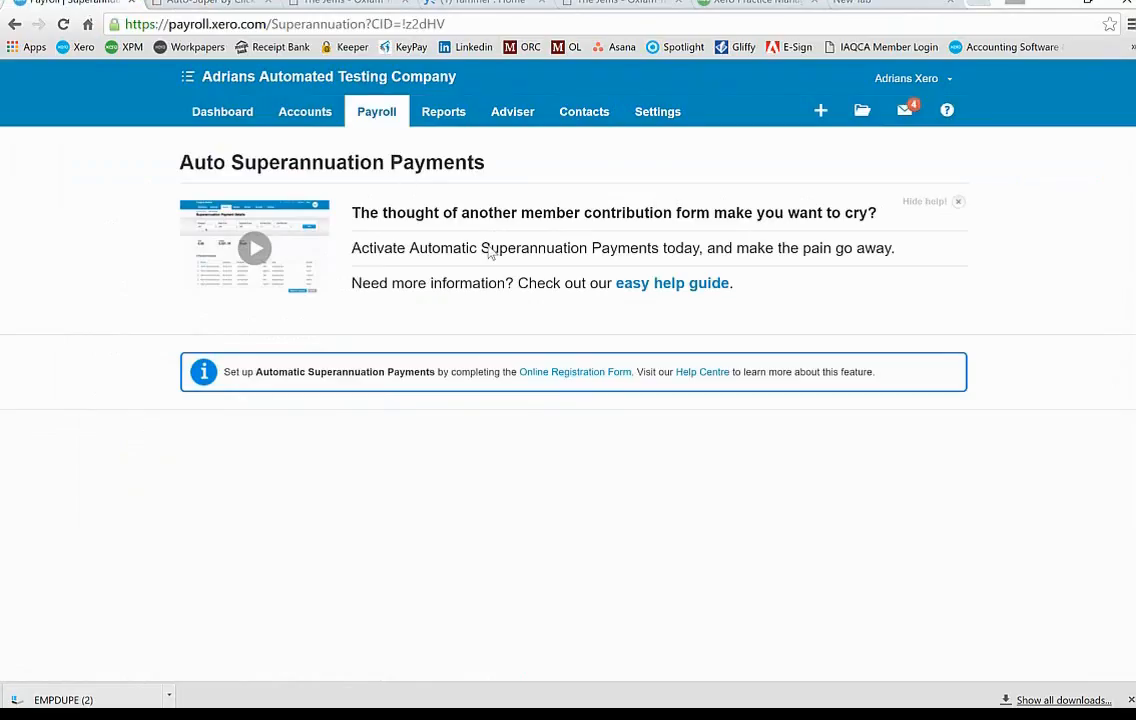
# Step: Invite Xero Support from General Settings > Users, then return to the Auto-Super form tab
pyautogui.click(662, 111)
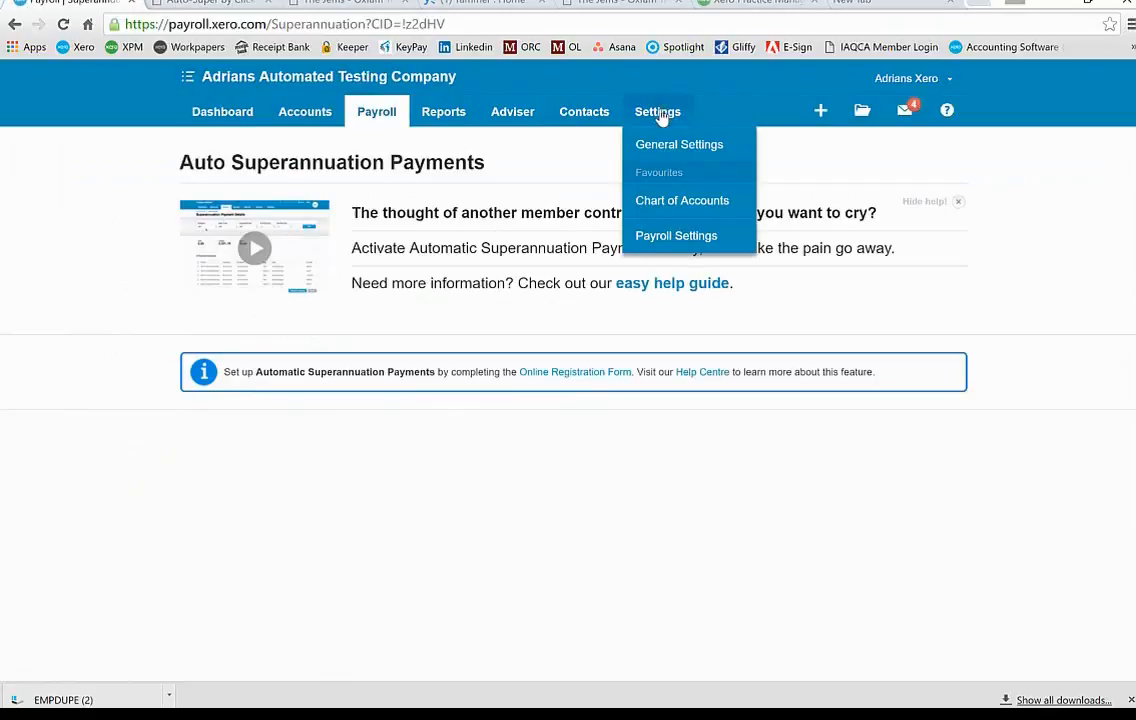
pyautogui.click(655, 147)
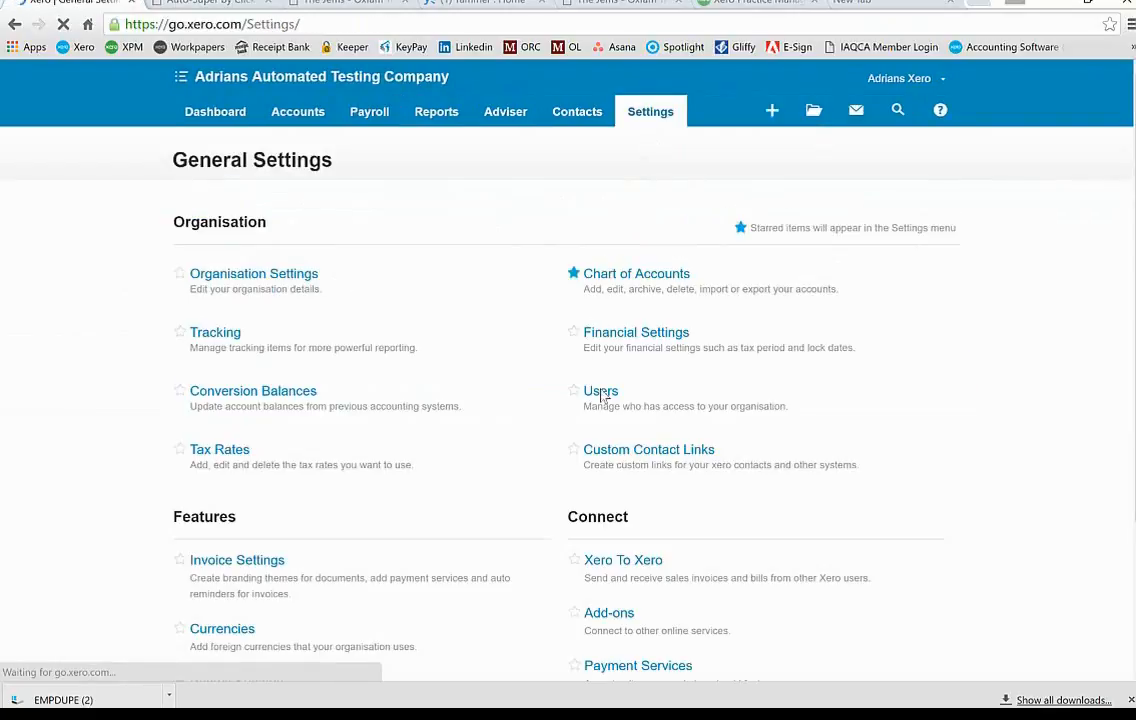
pyautogui.click(601, 397)
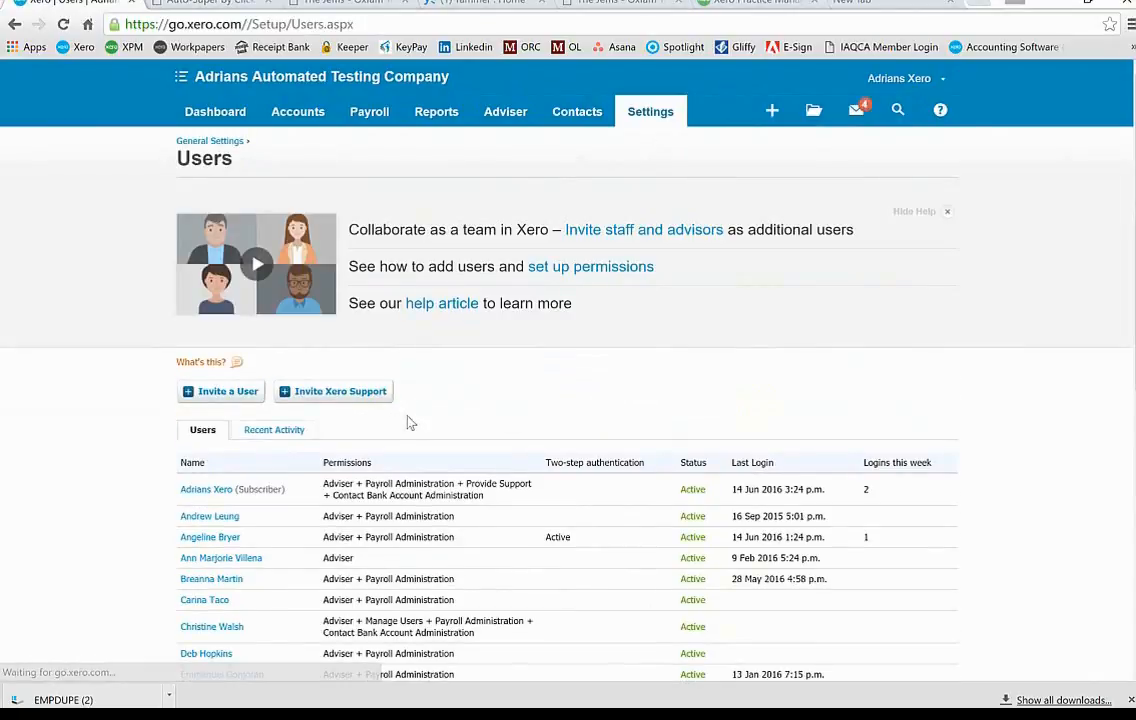
pyautogui.click(340, 392)
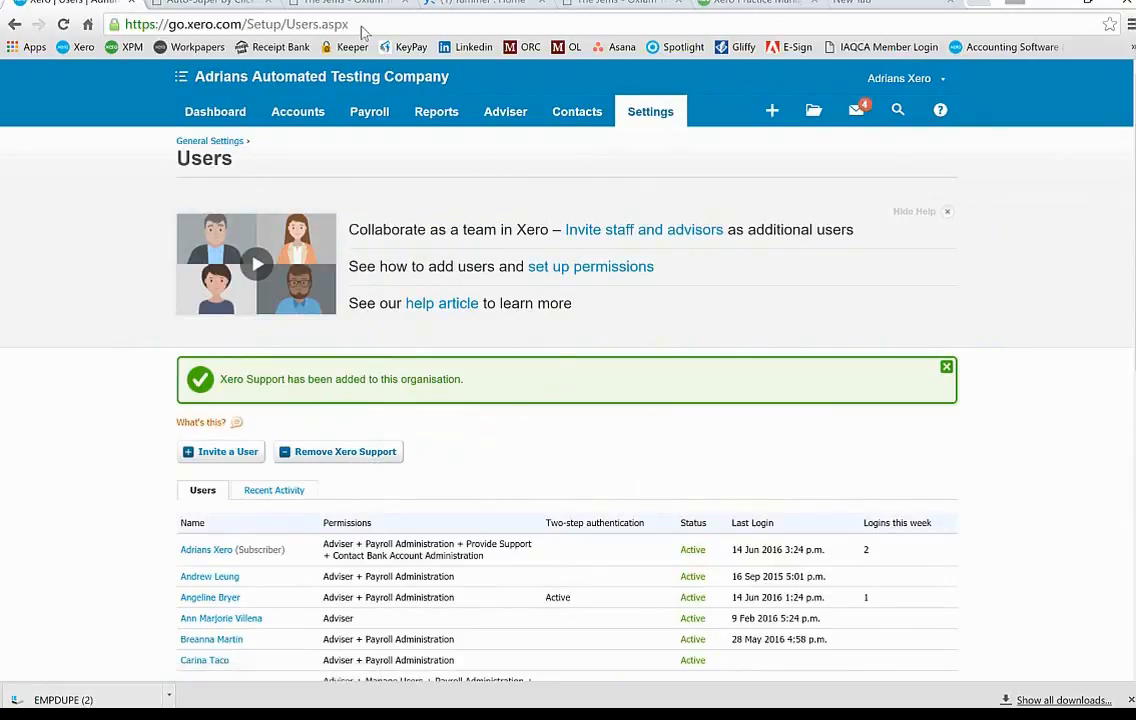
pyautogui.click(205, 3)
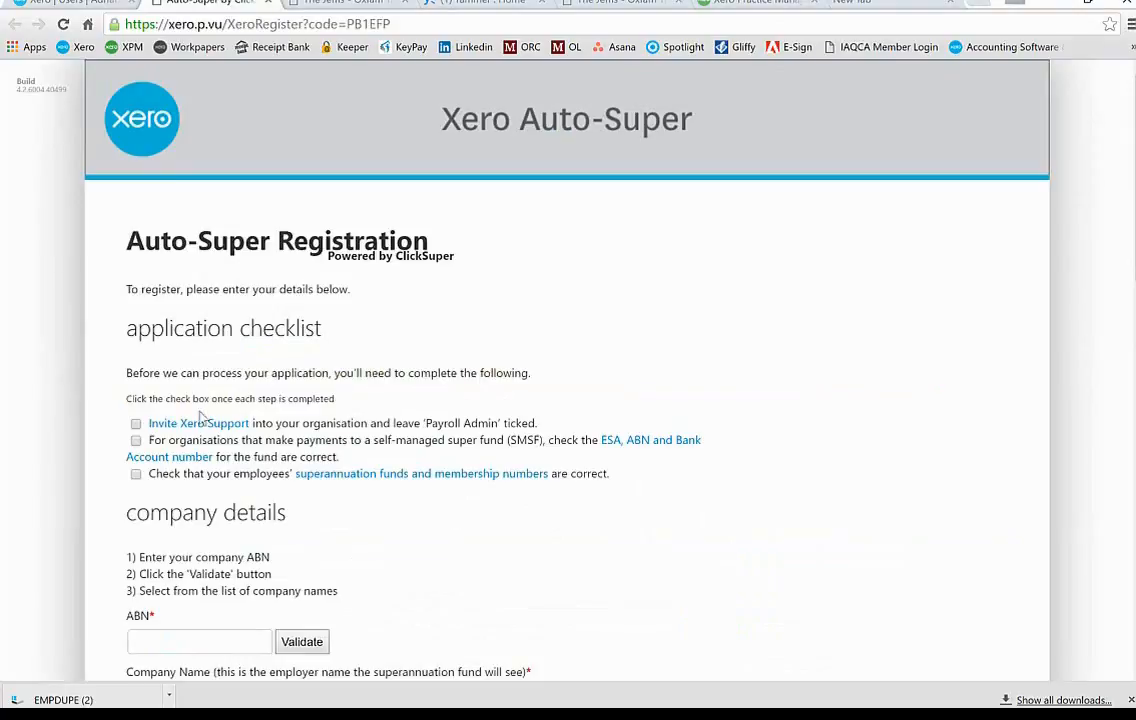
# Step: Tick the 'Invite Xero Support' item in the Auto-Super application checklist
pyautogui.click(136, 424)
# Step: Back in Xero, open Payroll Settings from the Settings menu
pyautogui.click(20, 3)
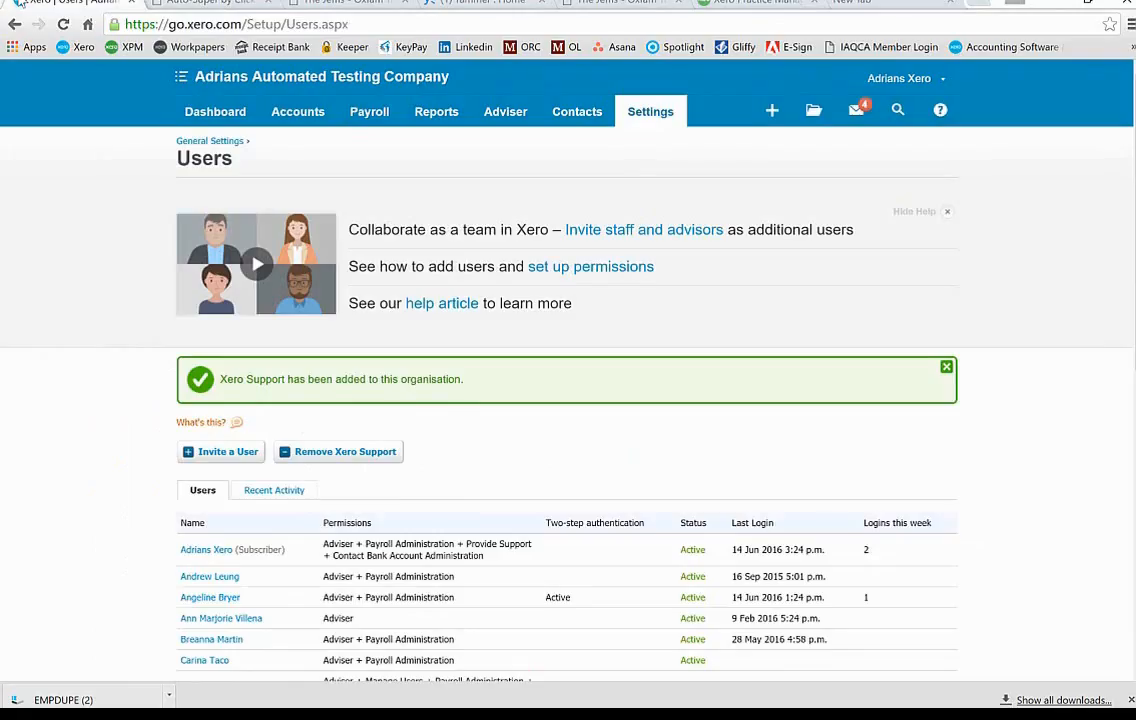
pyautogui.rightClick(655, 116)
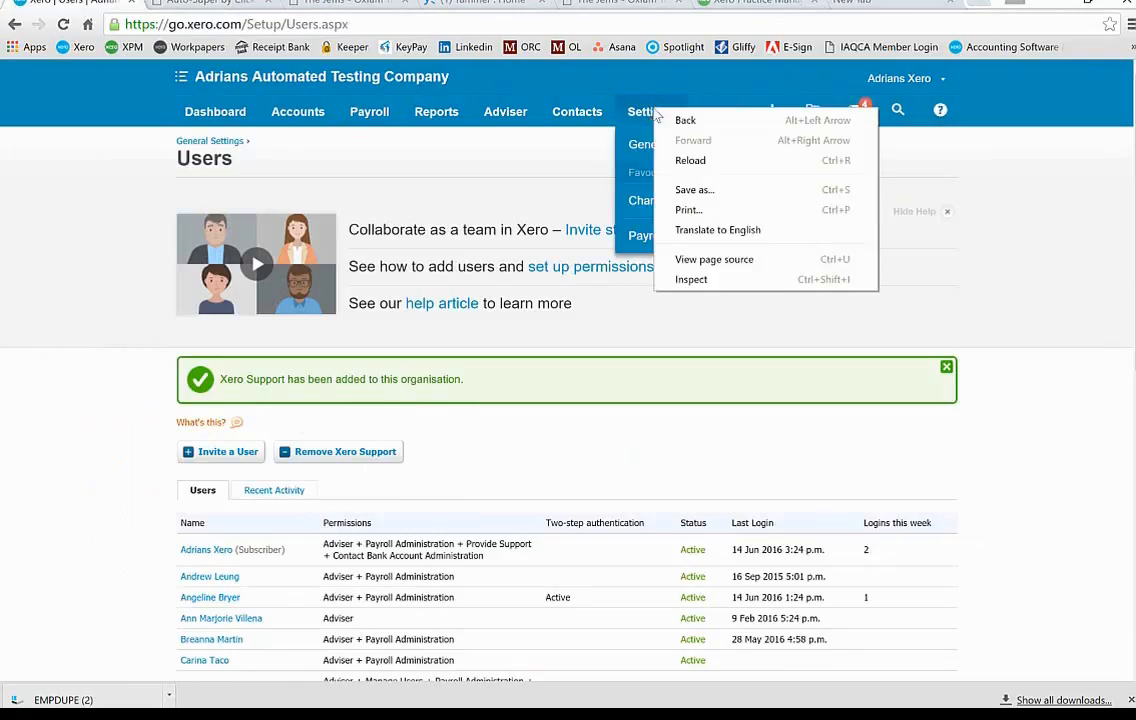
pyautogui.click(640, 113)
pyautogui.click(637, 112)
pyautogui.click(637, 112)
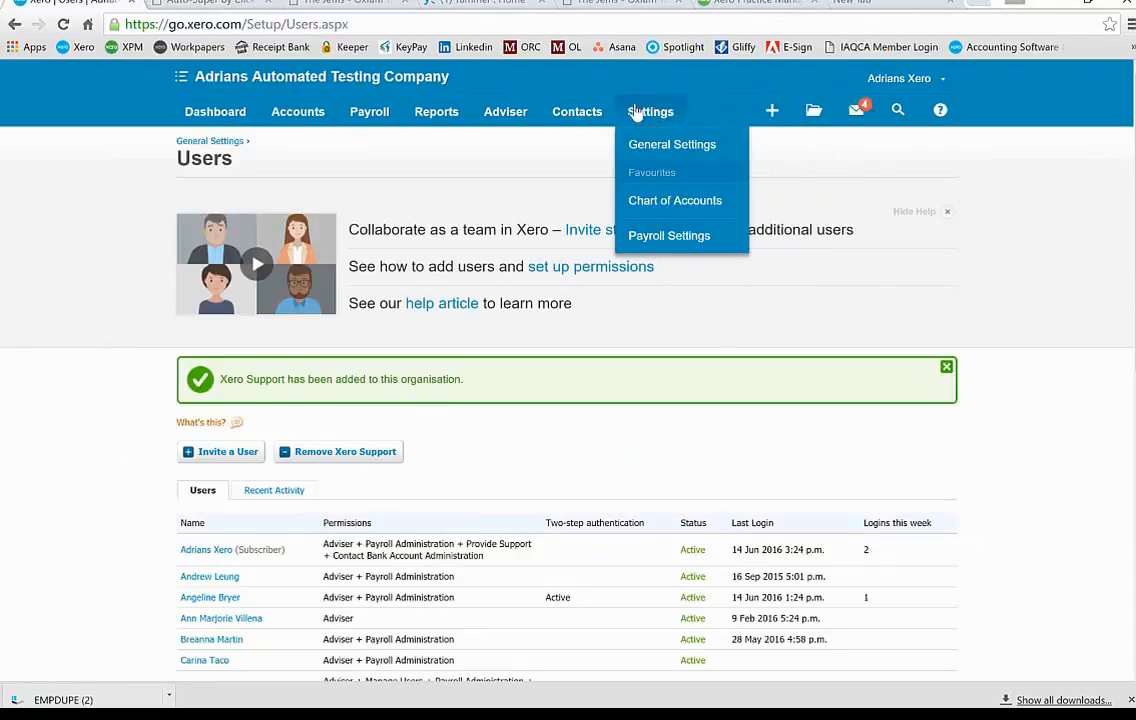
pyautogui.click(652, 237)
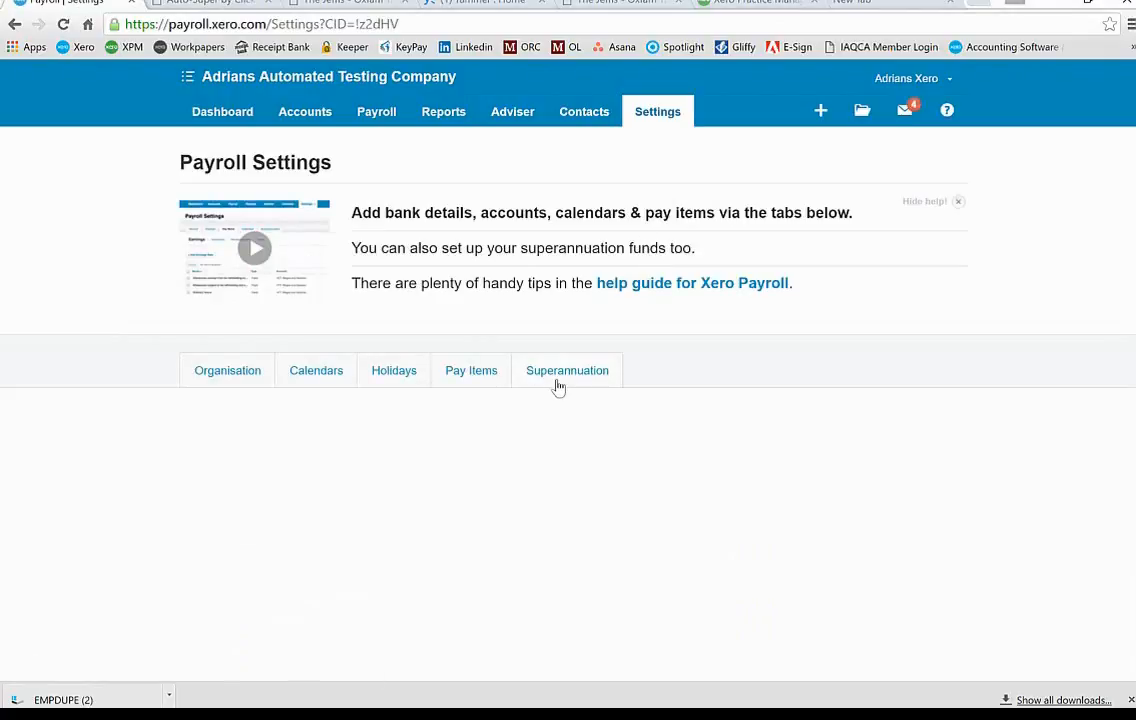
# Step: On the Superannuation tab, start adding a new superannuation fund
pyautogui.rightClick(556, 387)
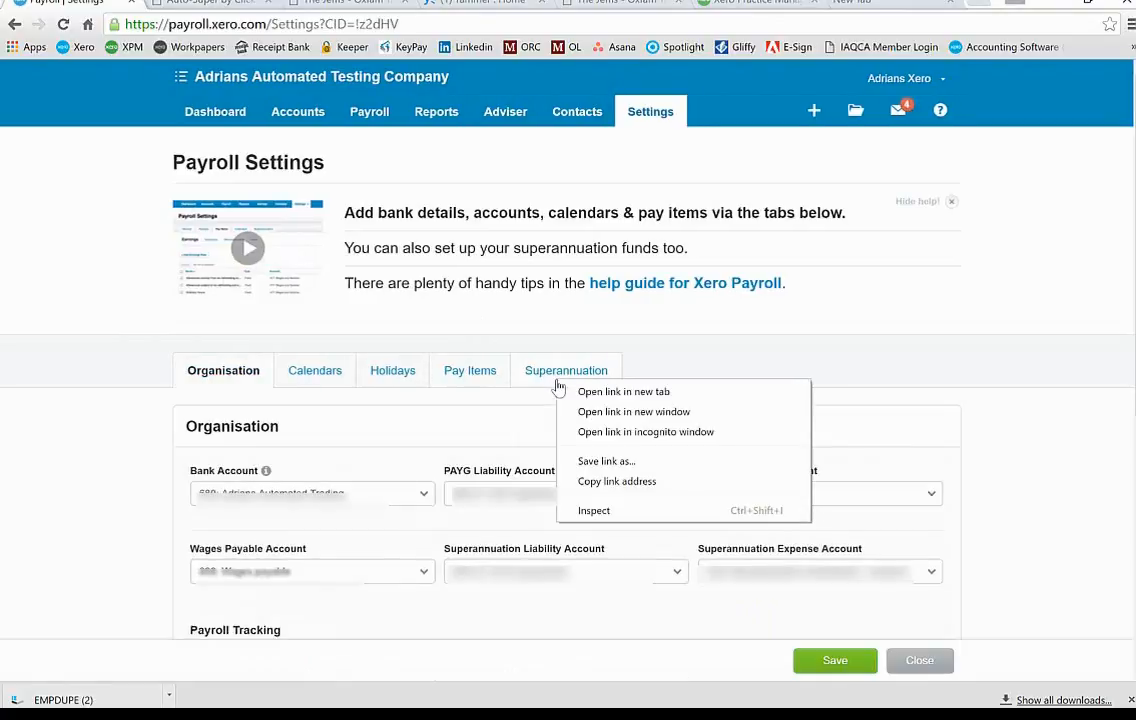
pyautogui.click(534, 374)
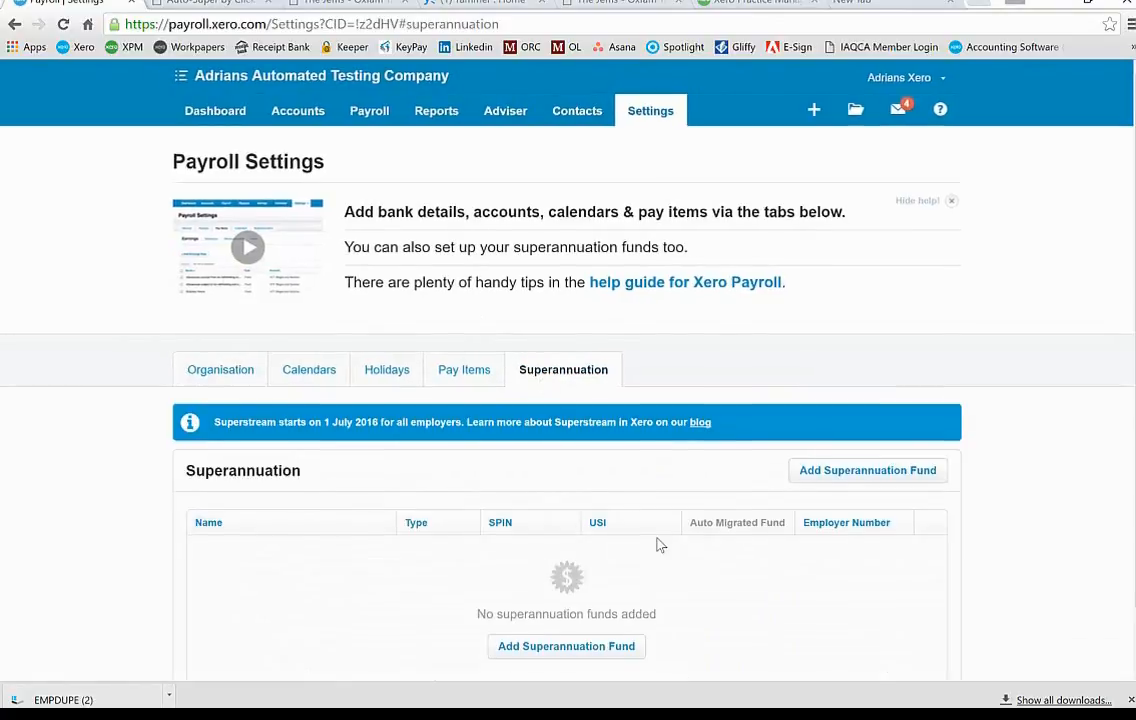
pyautogui.scroll(-1, 657, 542)
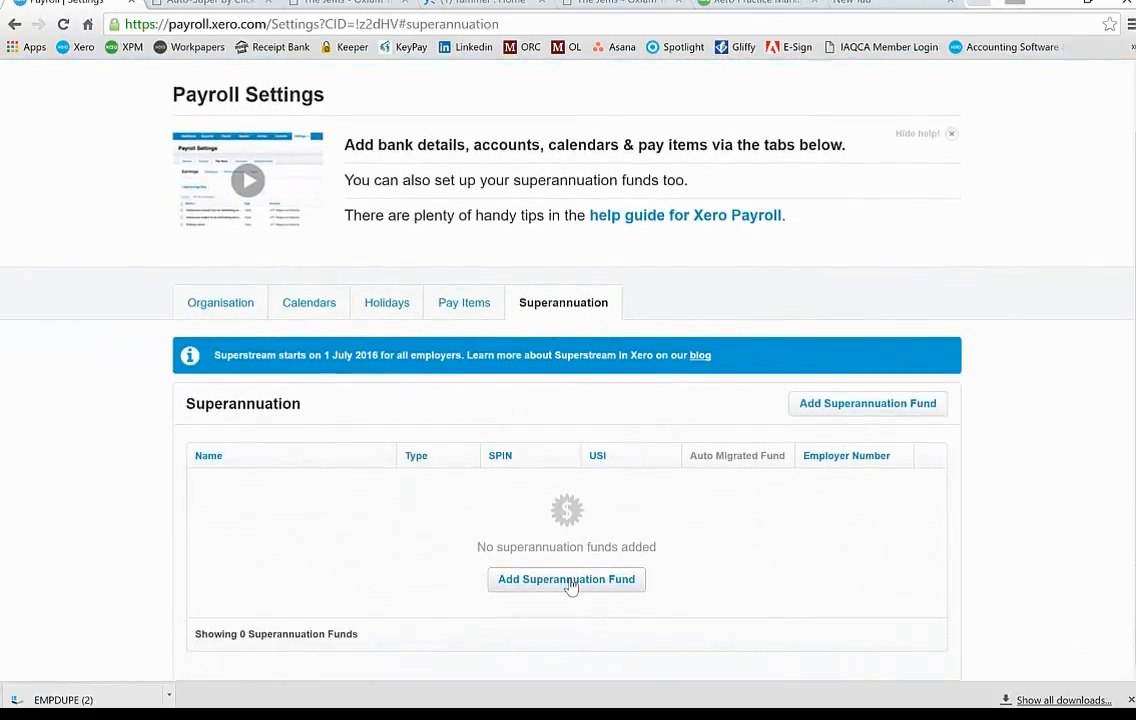
pyautogui.rightClick(570, 580)
pyautogui.press('Escape')
pyautogui.click(519, 585)
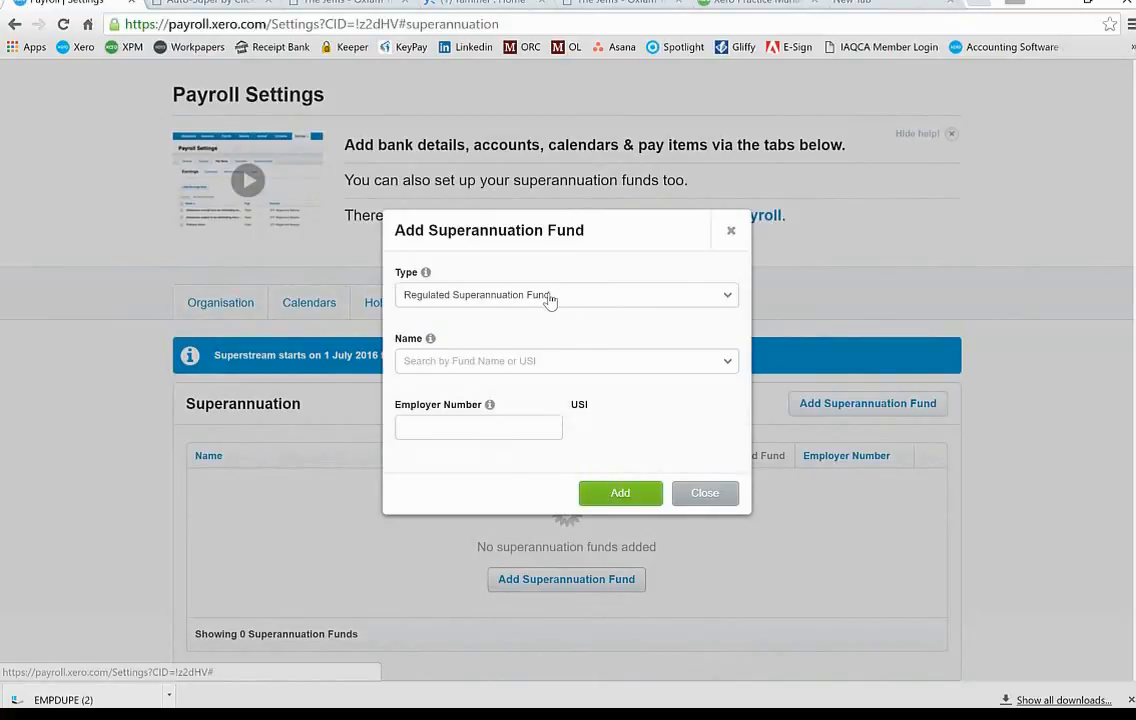
pyautogui.click(549, 300)
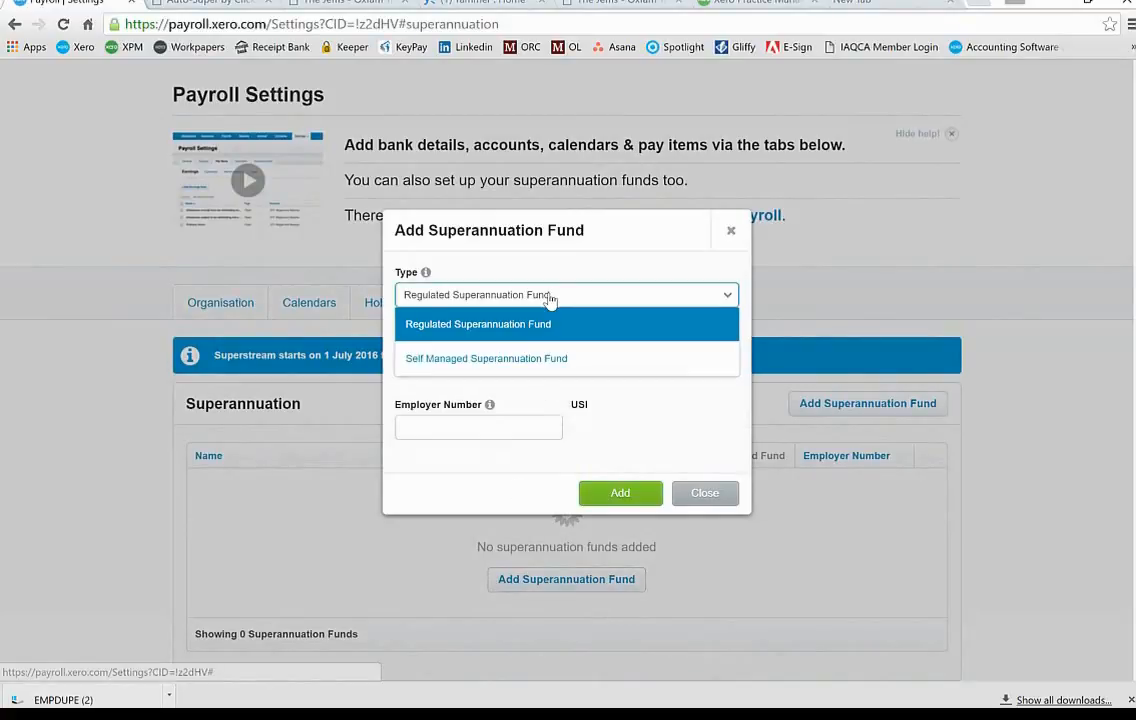
pyautogui.rightClick(520, 362)
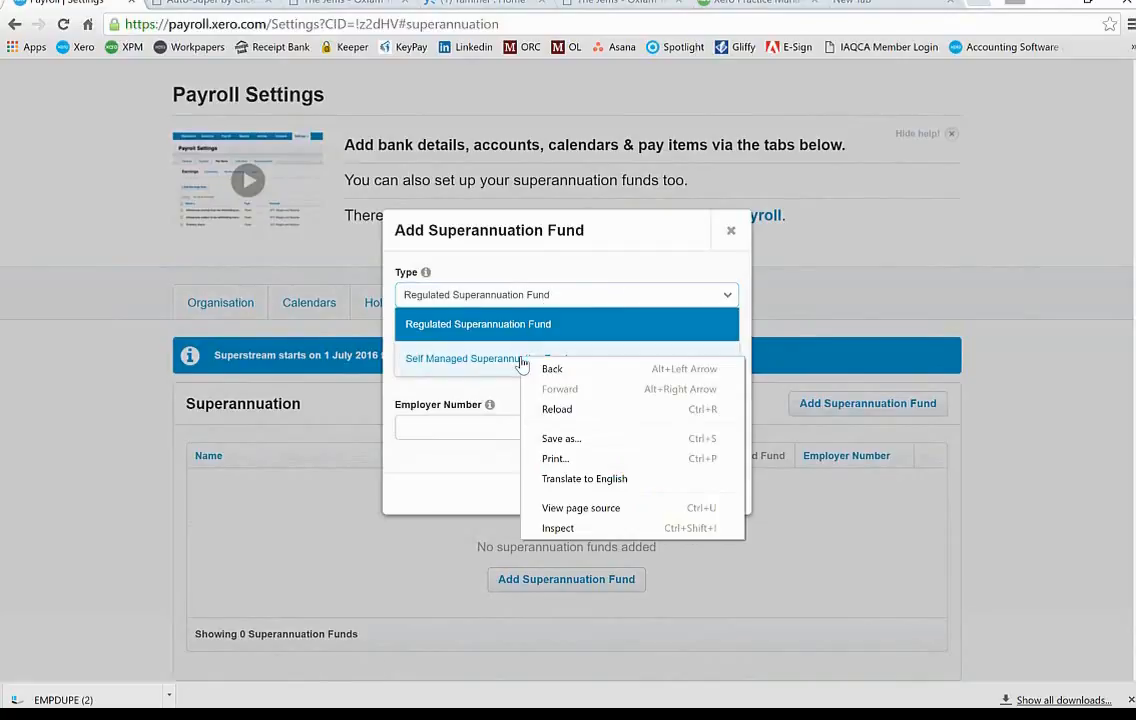
pyautogui.click(449, 362)
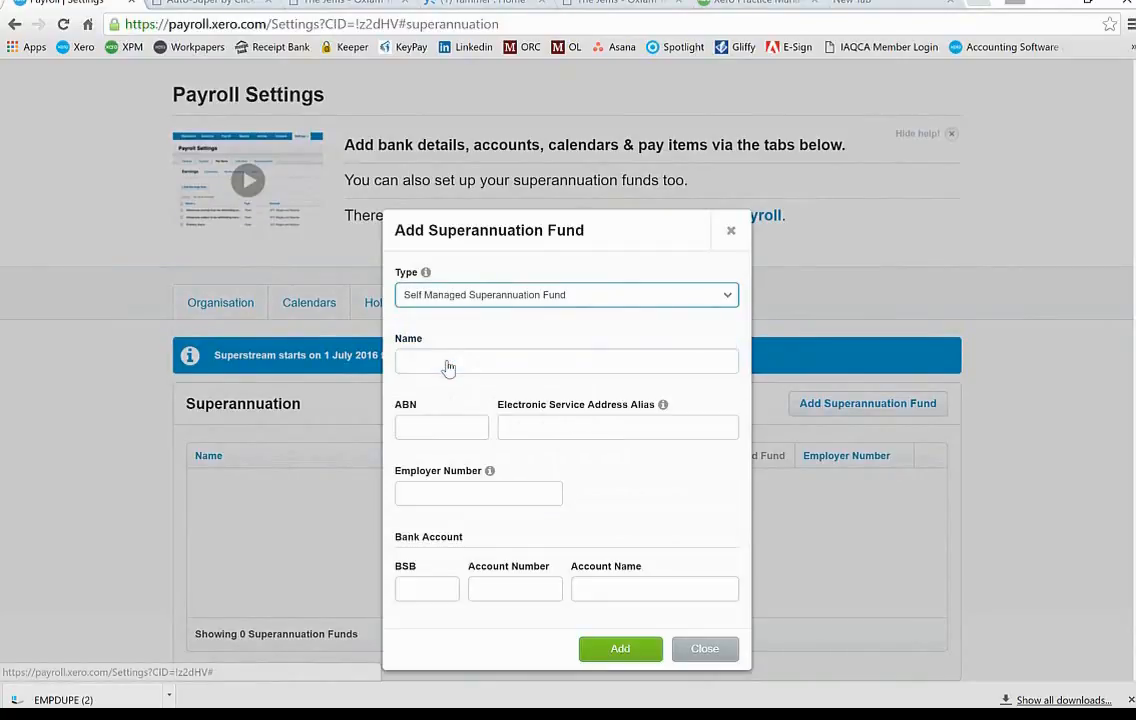
pyautogui.click(448, 361)
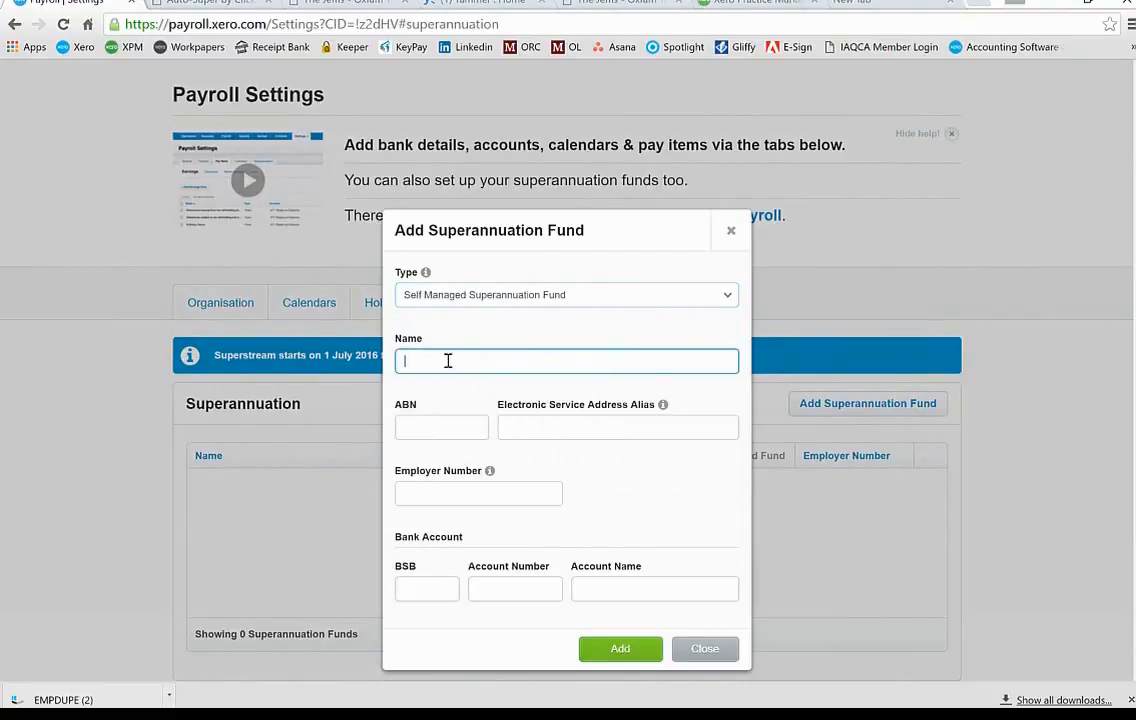
pyautogui.write('Adrians Test super fund')
pyautogui.press('Tab')
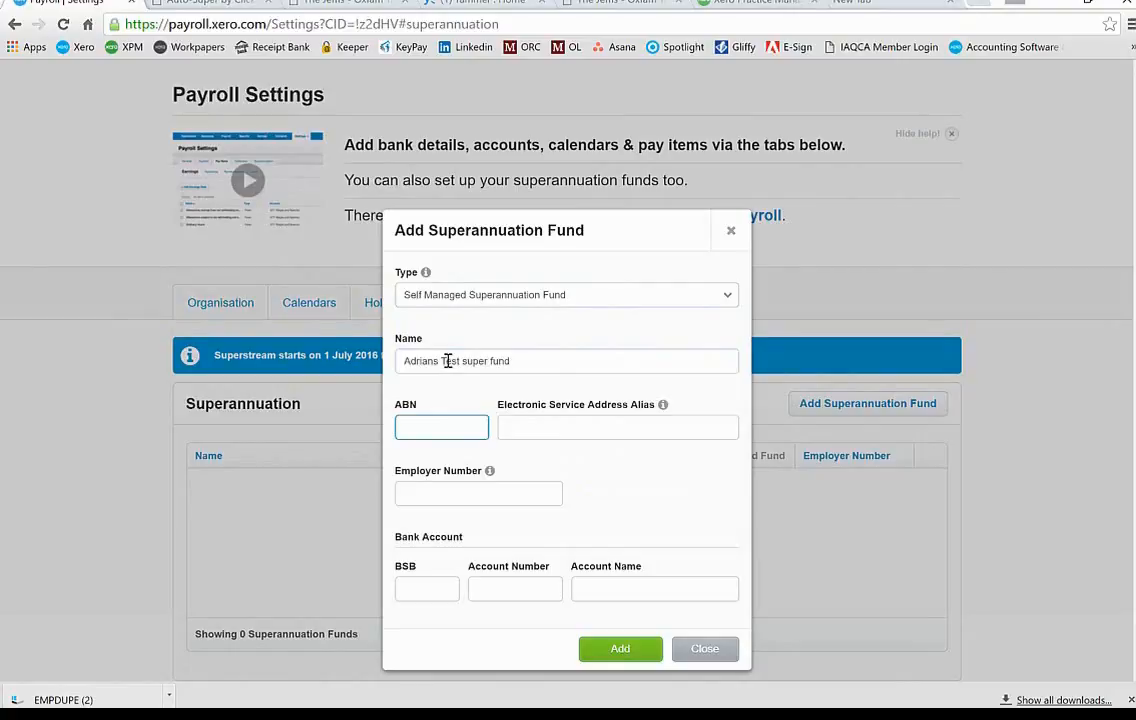
pyautogui.write('99 999 999 99')
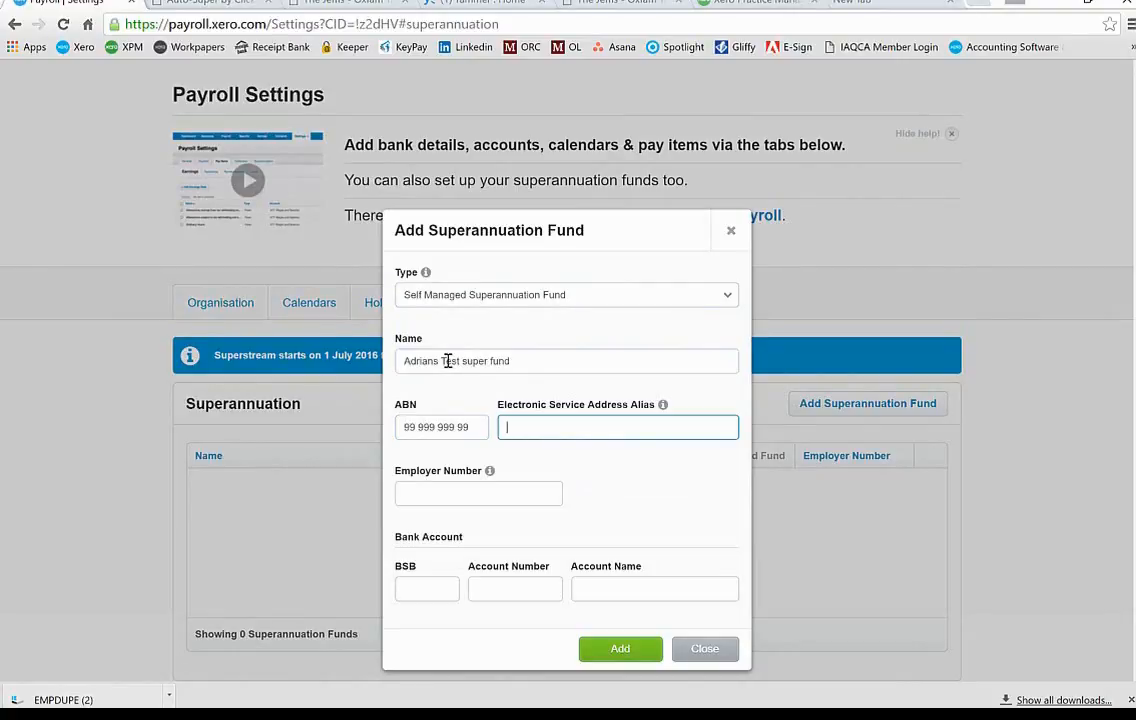
pyautogui.moveTo(664, 406)
pyautogui.write('Y')
pyautogui.press('BackSpace')
pyautogui.write('TESTESA')
# Step: Enter the employer number and bank details: BSB 999-999, account 99999999, name 'Adrians Test Super Fund'
pyautogui.click(519, 491)
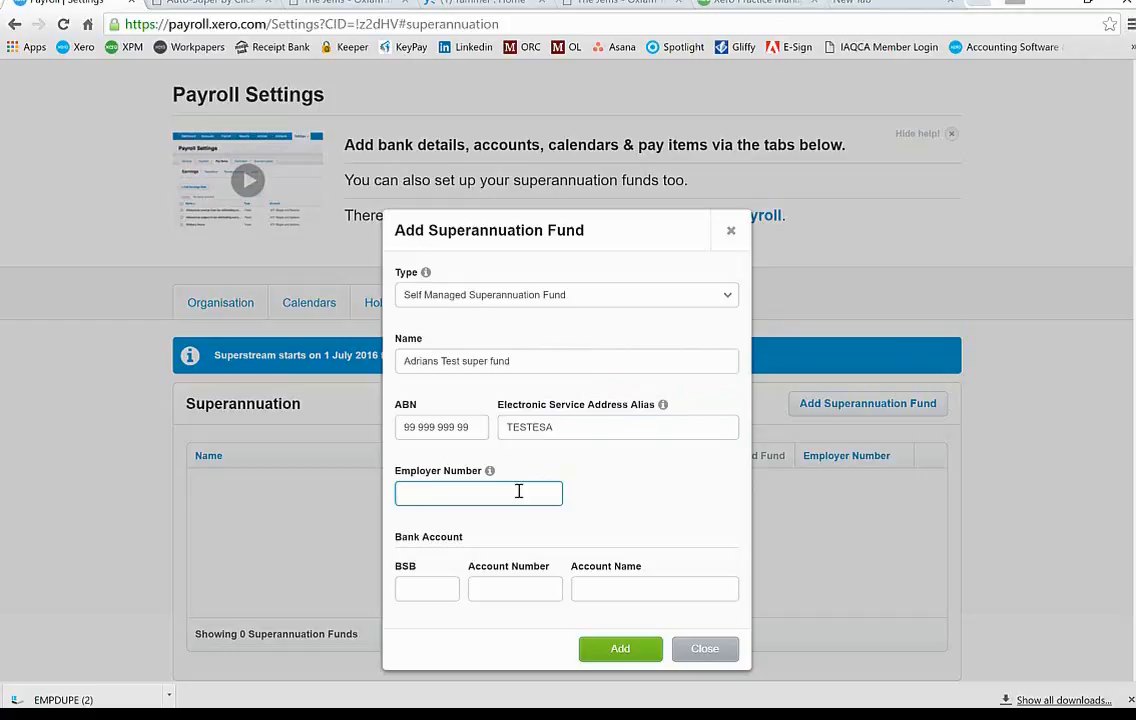
pyautogui.write('Angeline')
pyautogui.click(439, 587)
pyautogui.write('999-999')
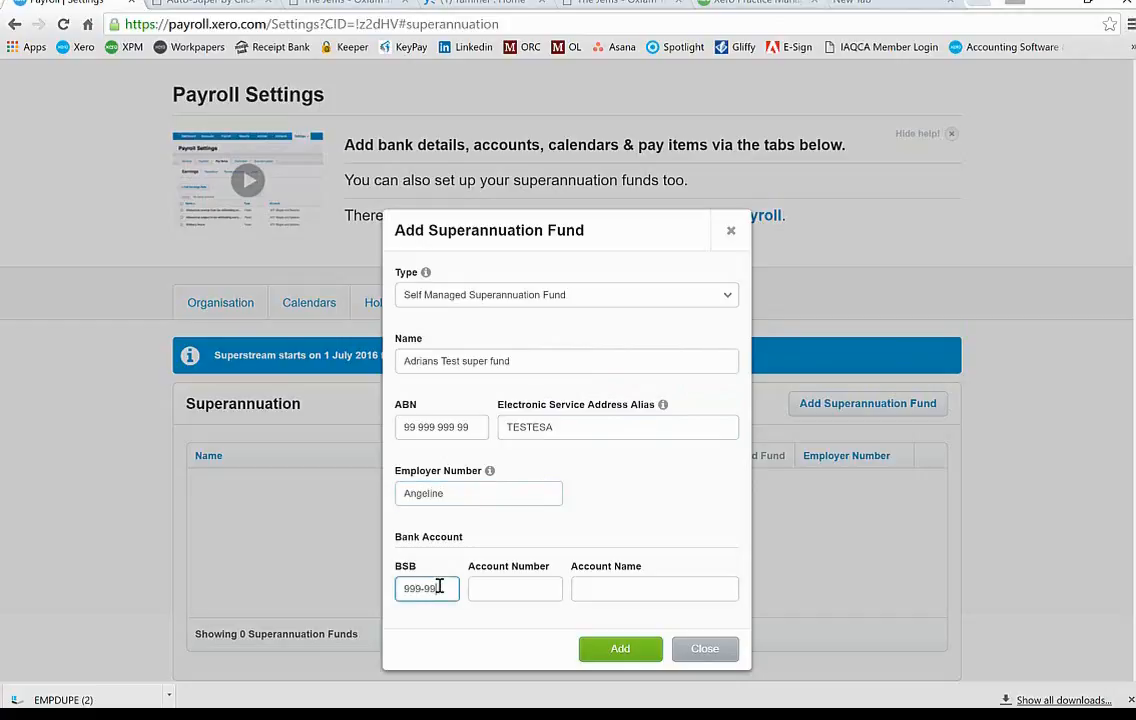
pyautogui.press('Tab')
pyautogui.write('99999999')
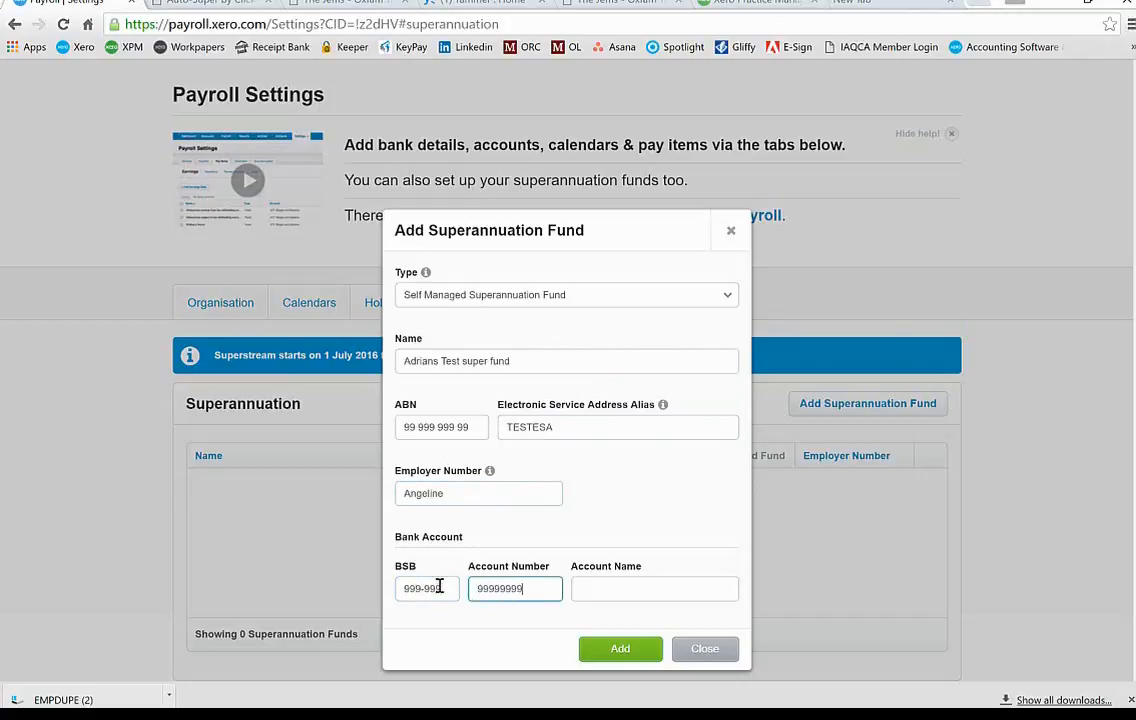
pyautogui.press('Tab')
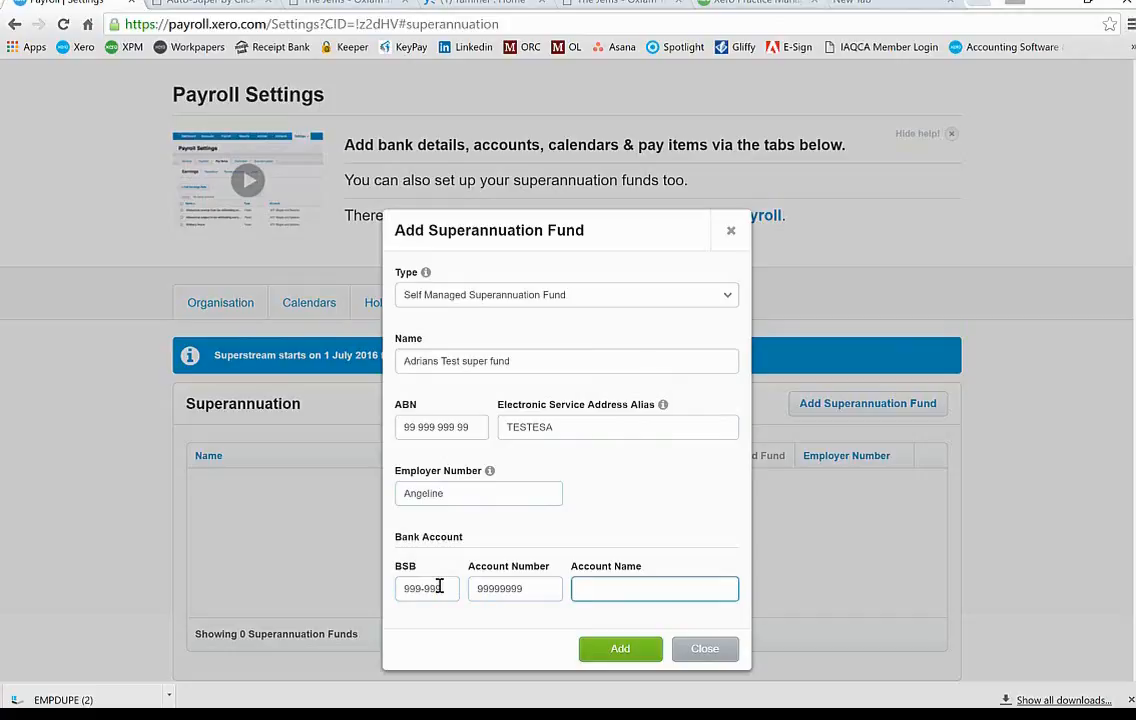
pyautogui.write('Adrians Test Super Fund')
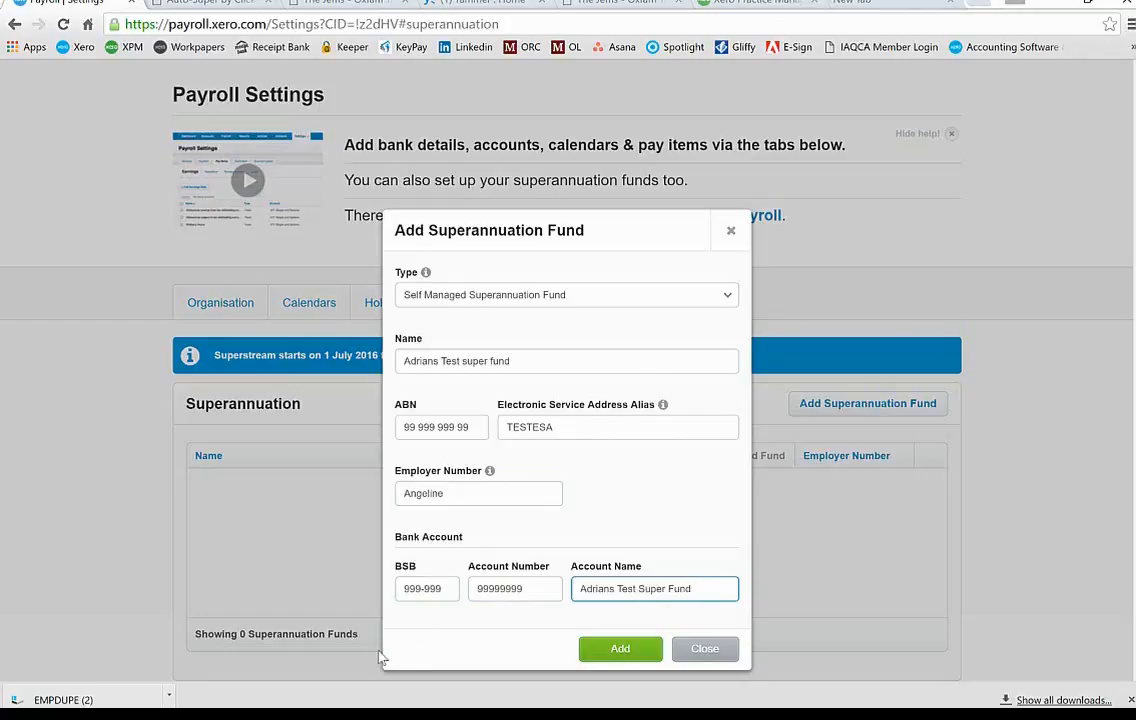
# Step: Try adding the fund, then dismiss the form after Xero rejects the ABN
pyautogui.click(613, 651)
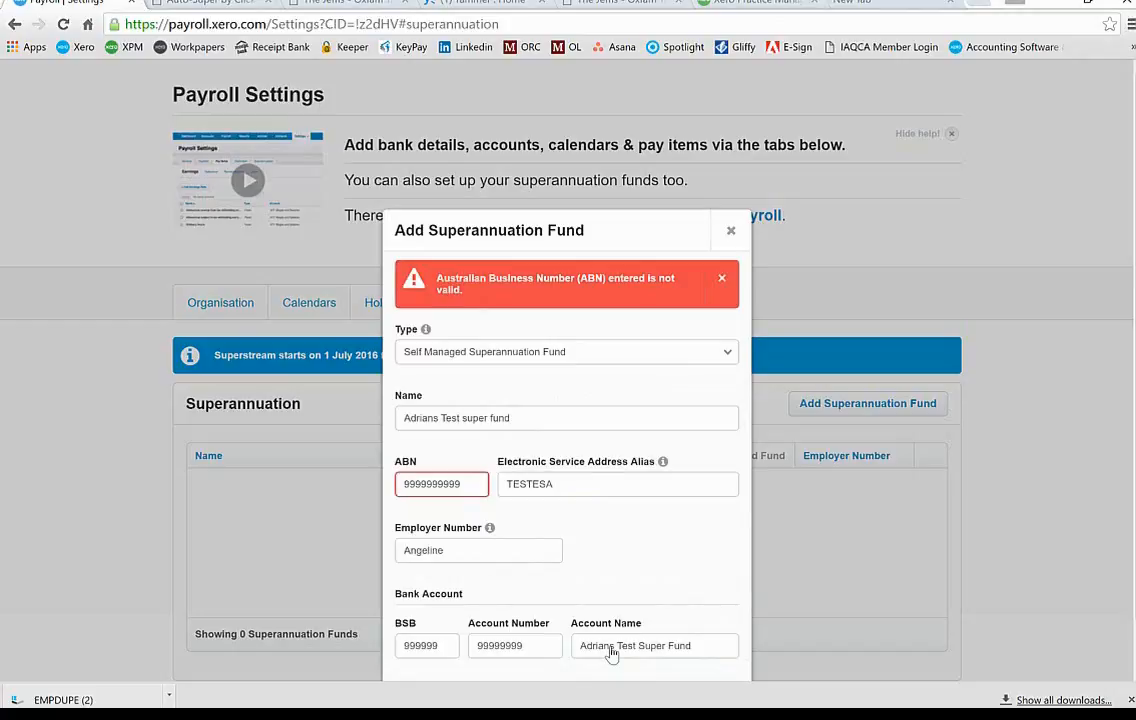
pyautogui.scroll(-1, 963, 599)
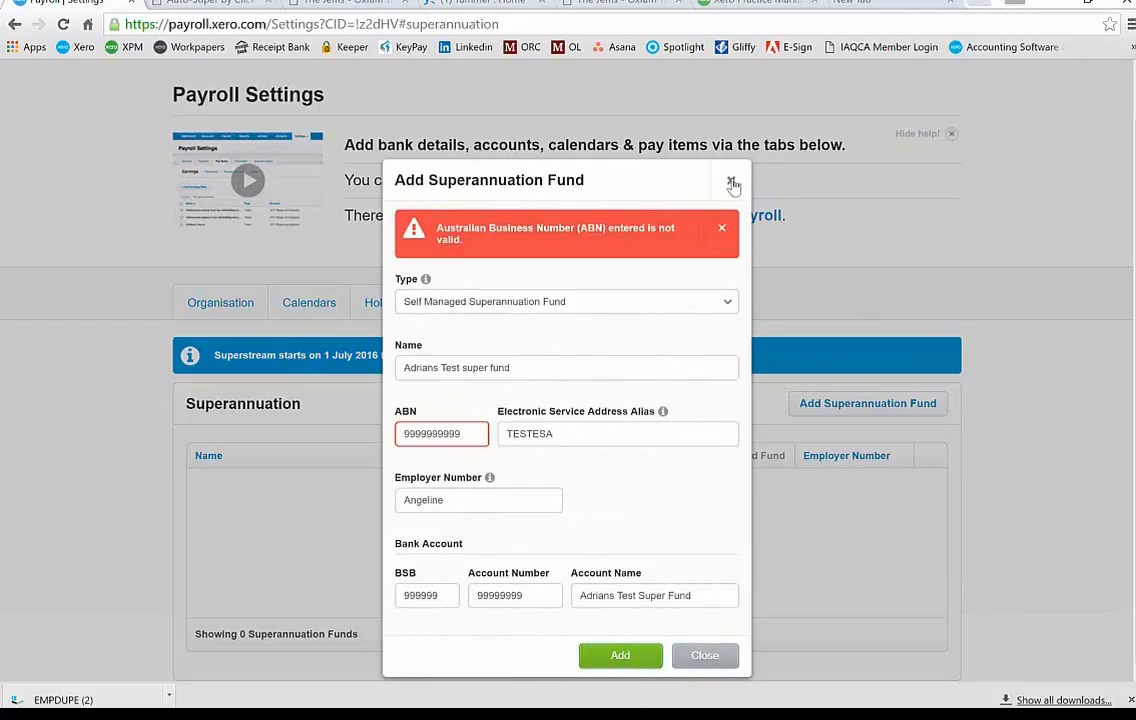
pyautogui.click(733, 184)
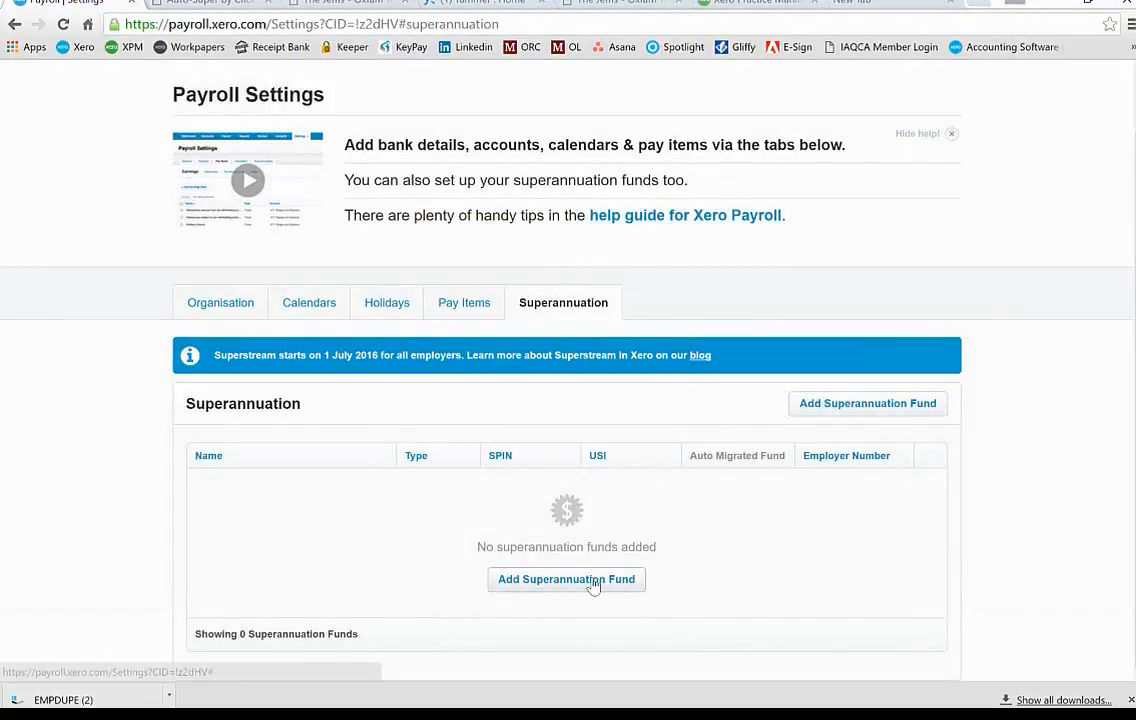
# Step: Search 'sunsu' and add Sunsuper Superannuation Fund as a regulated fund
pyautogui.click(594, 581)
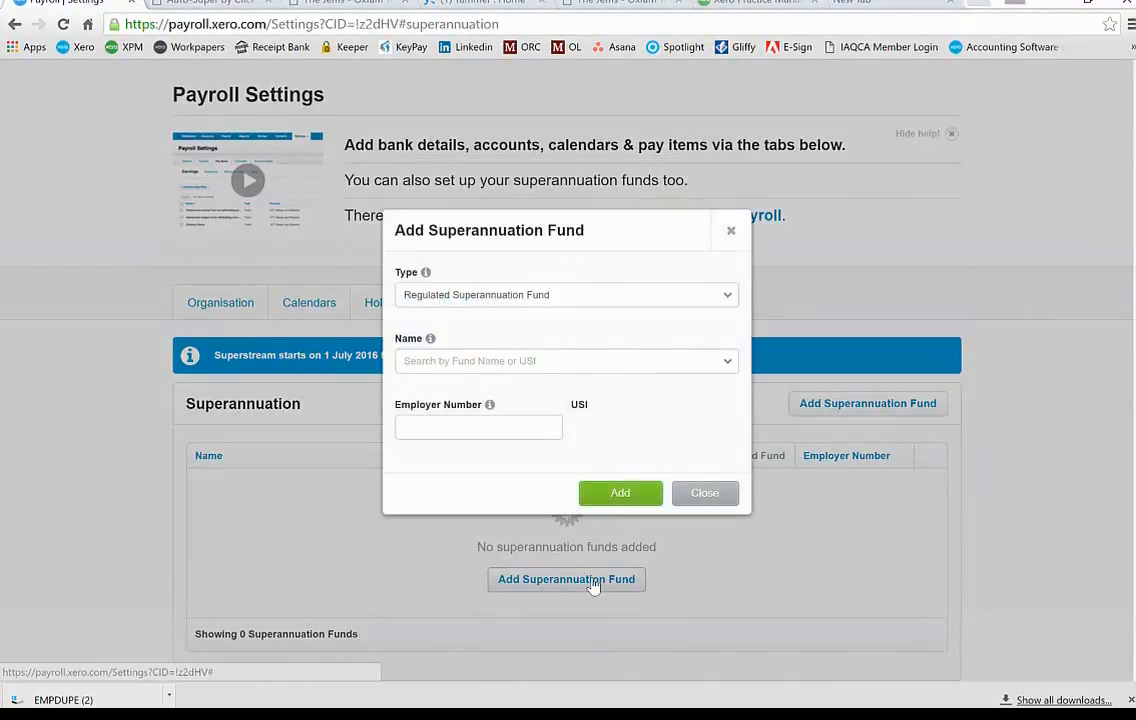
pyautogui.click(583, 358)
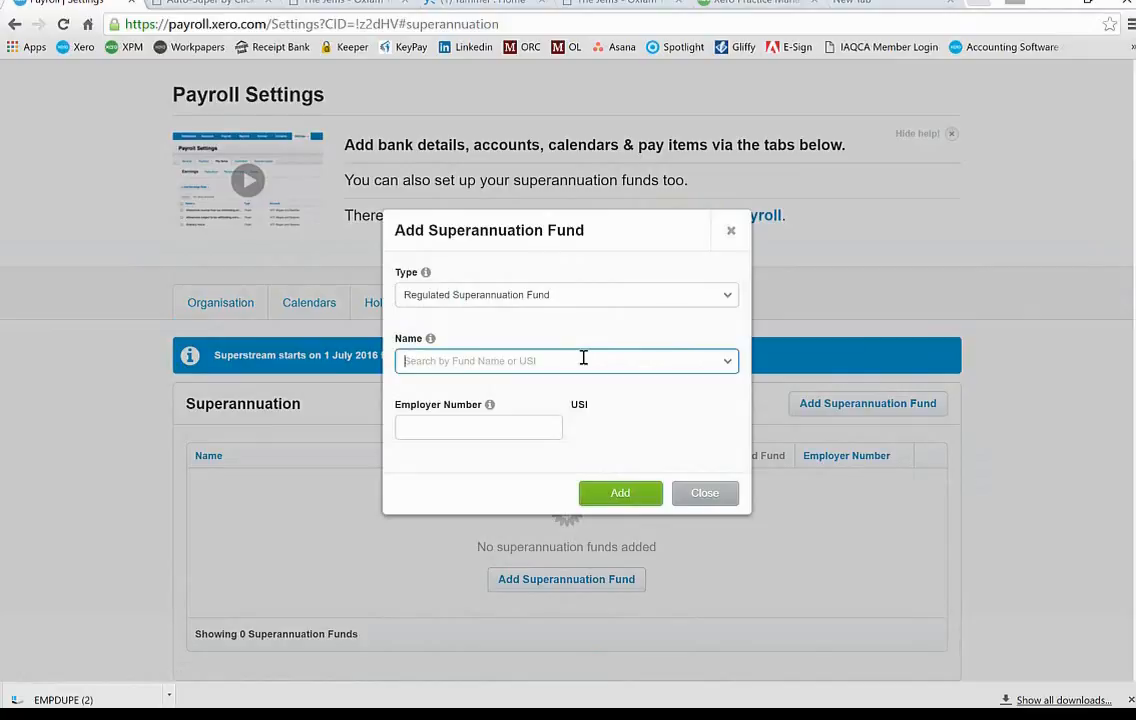
pyautogui.write('sunsu')
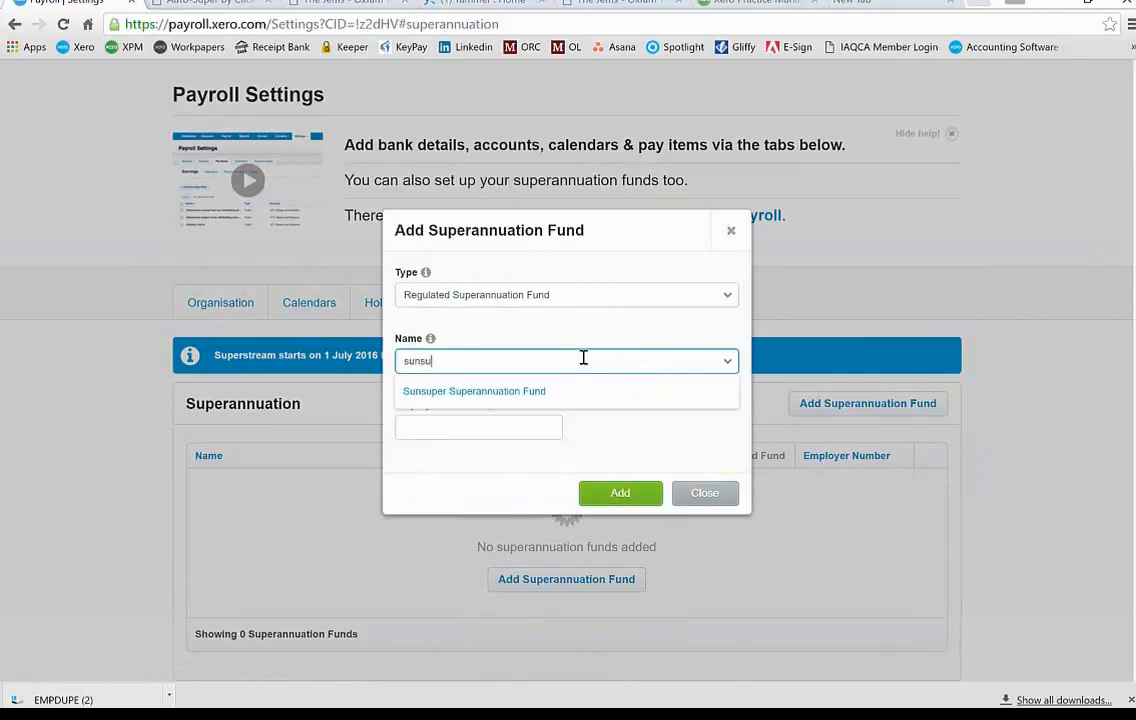
pyautogui.click(518, 394)
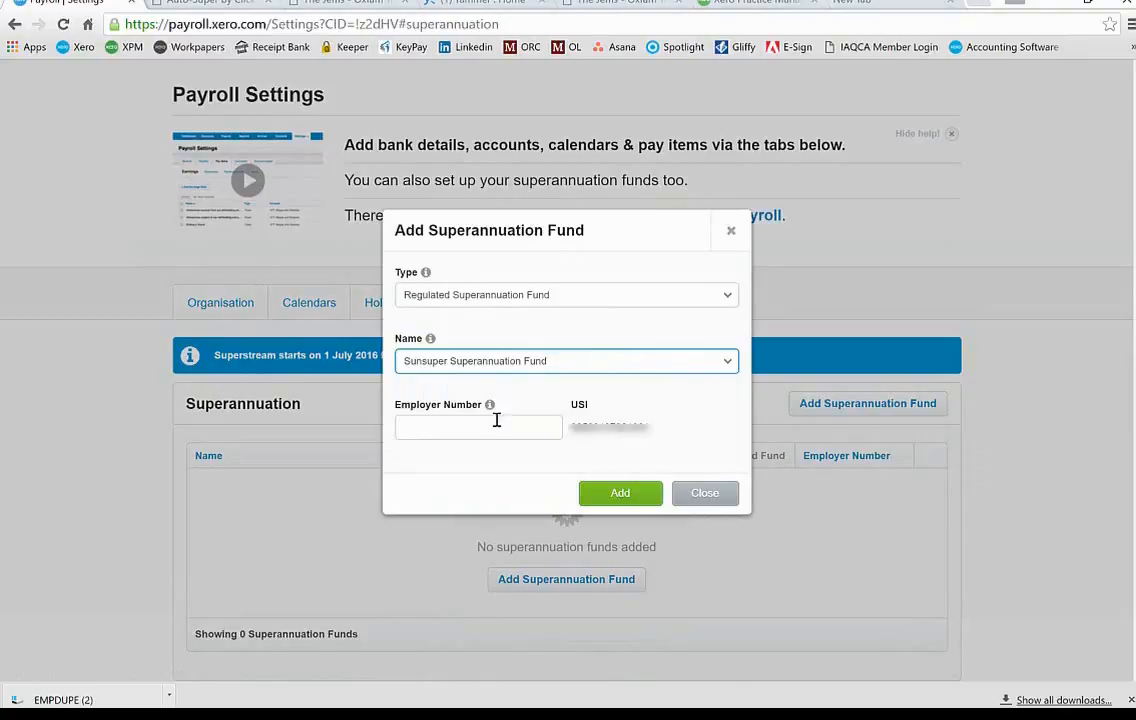
pyautogui.click(492, 424)
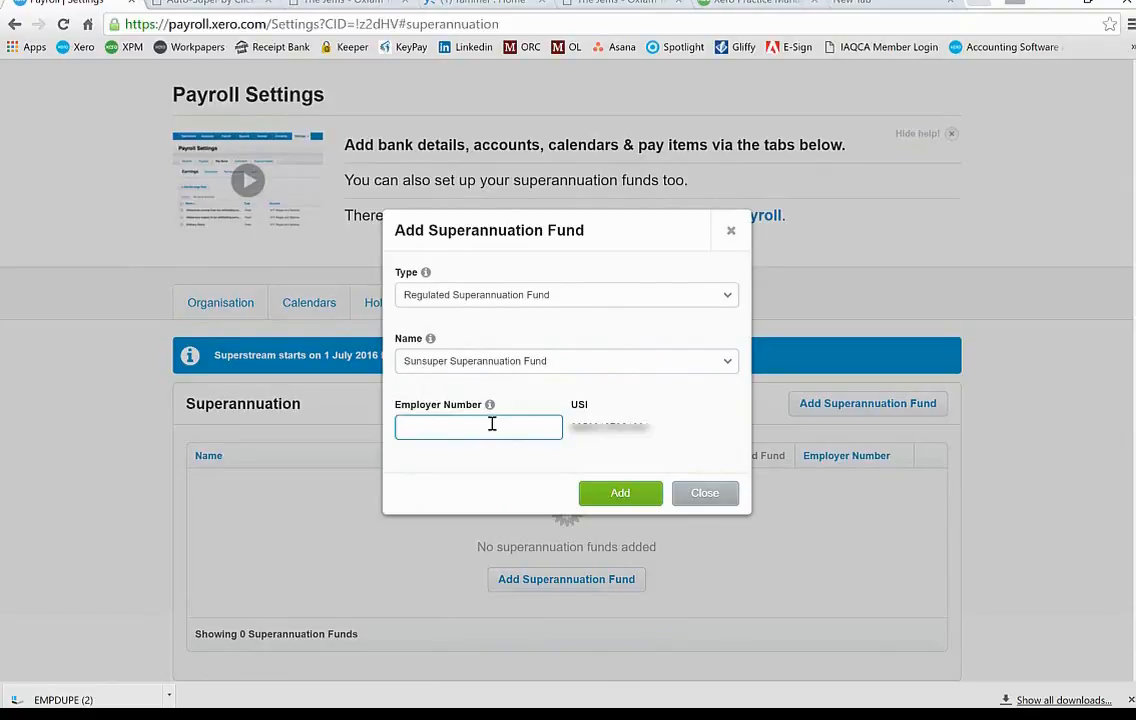
pyautogui.click(617, 492)
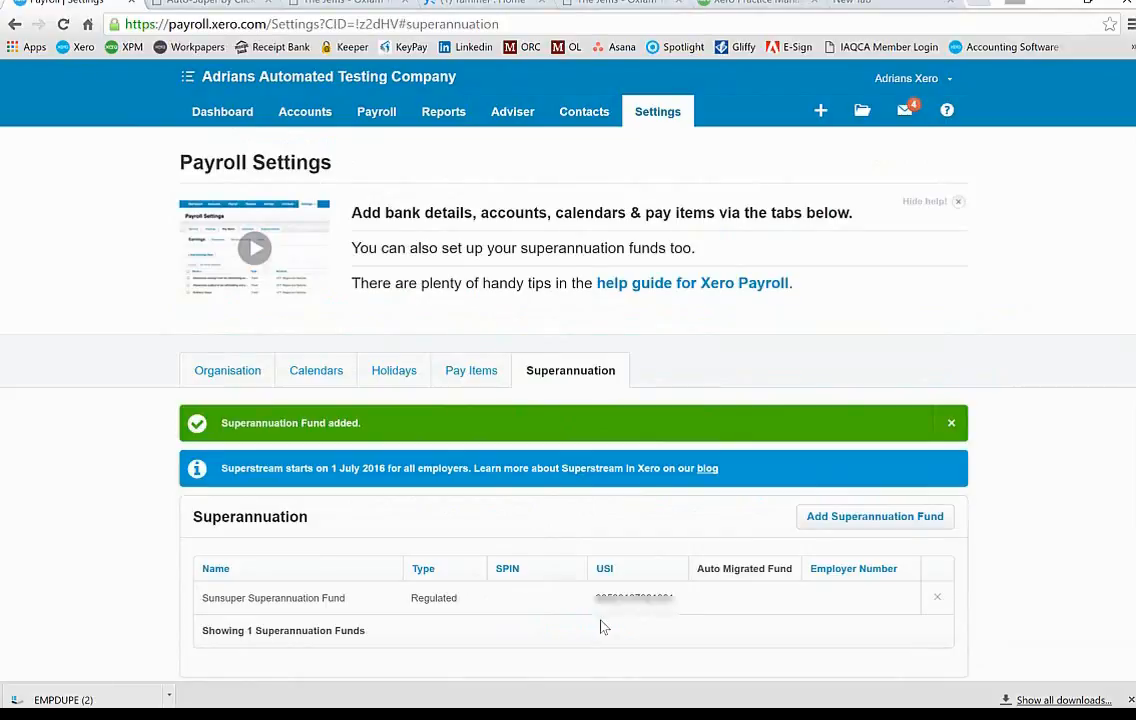
pyautogui.click(853, 514)
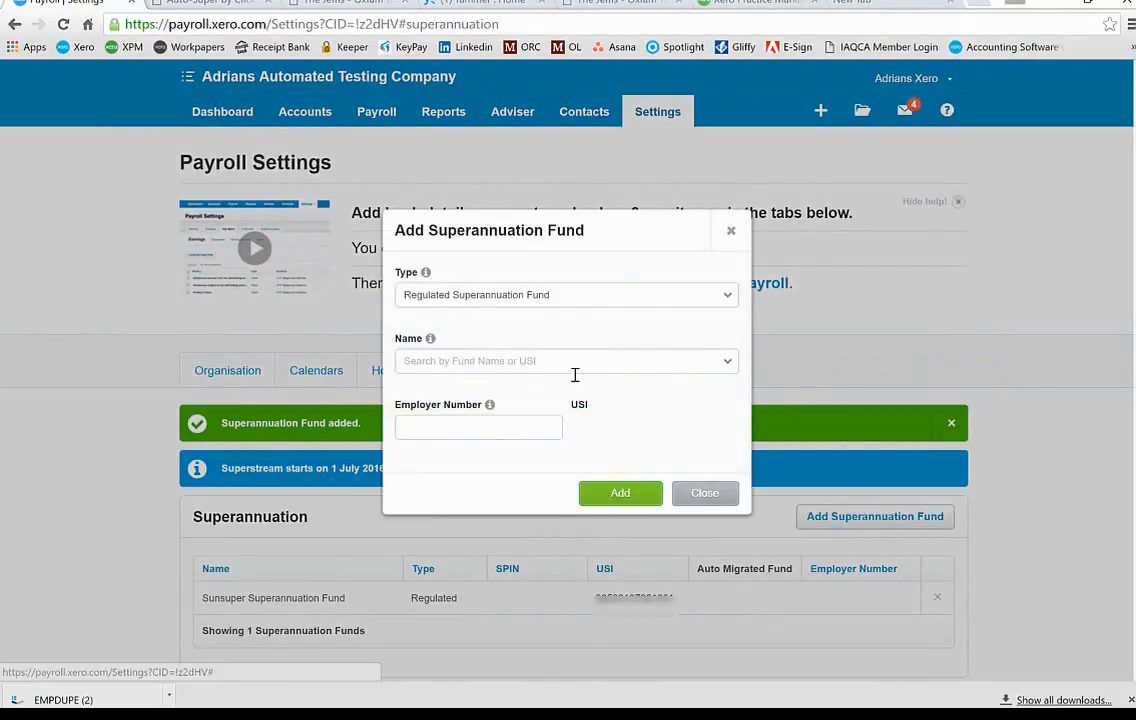
pyautogui.click(571, 300)
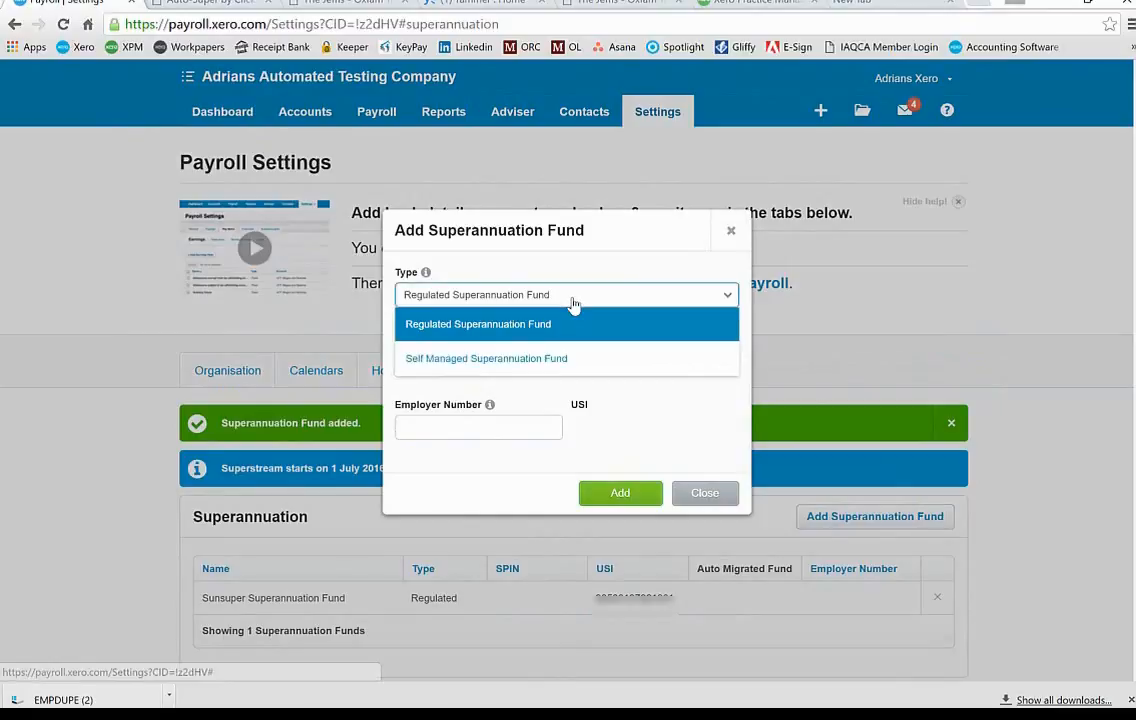
pyautogui.click(564, 326)
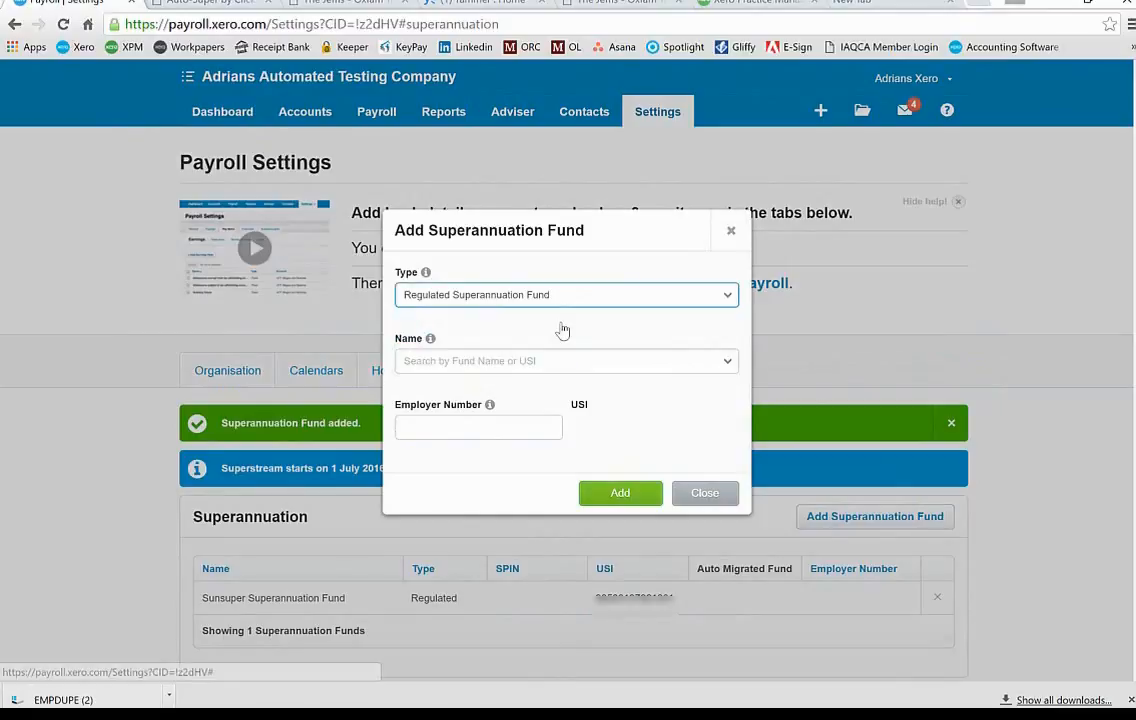
pyautogui.click(507, 371)
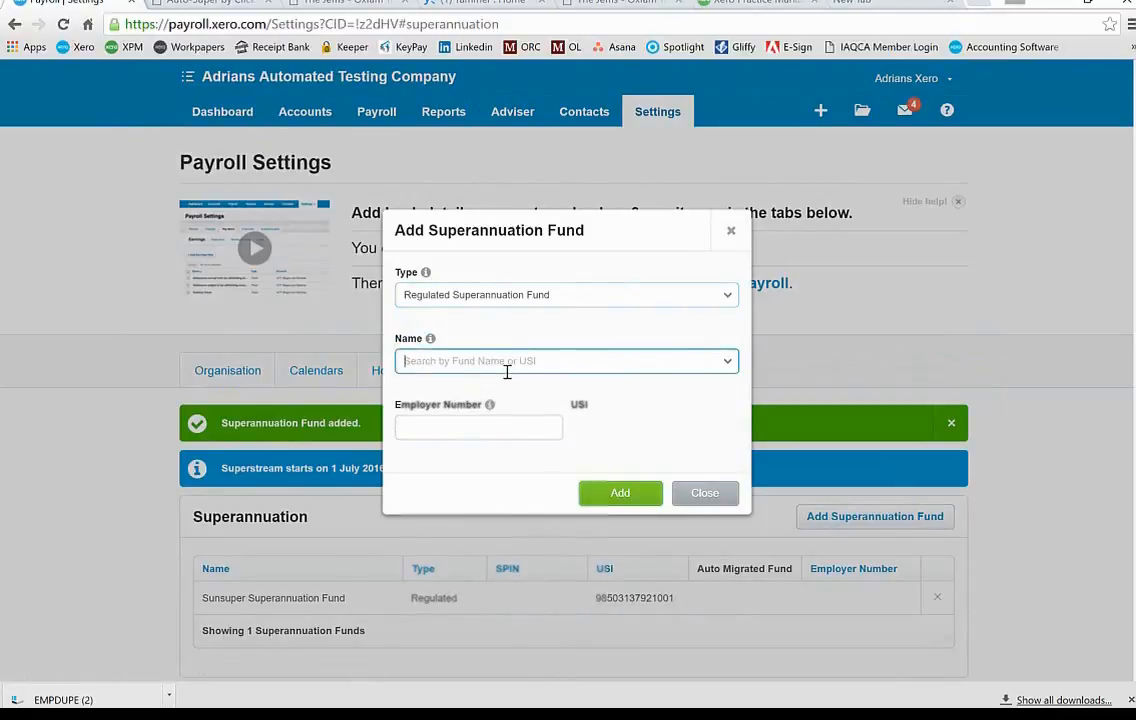
pyautogui.write('a')
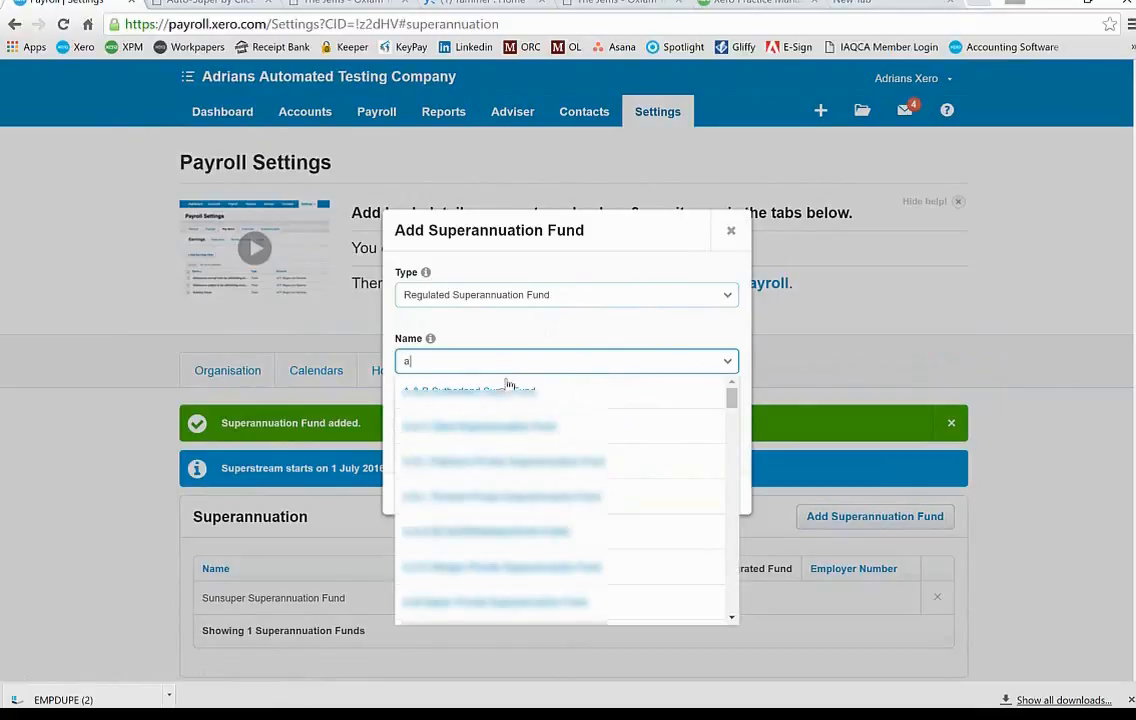
pyautogui.click(497, 462)
pyautogui.click(496, 431)
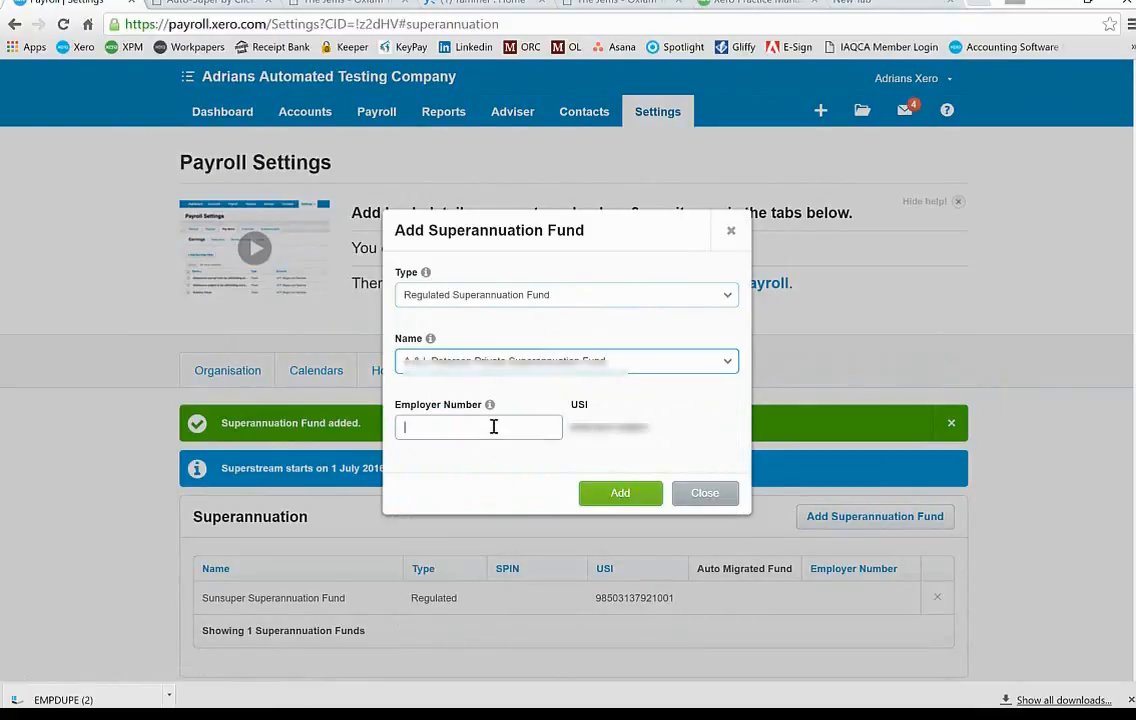
pyautogui.click(620, 494)
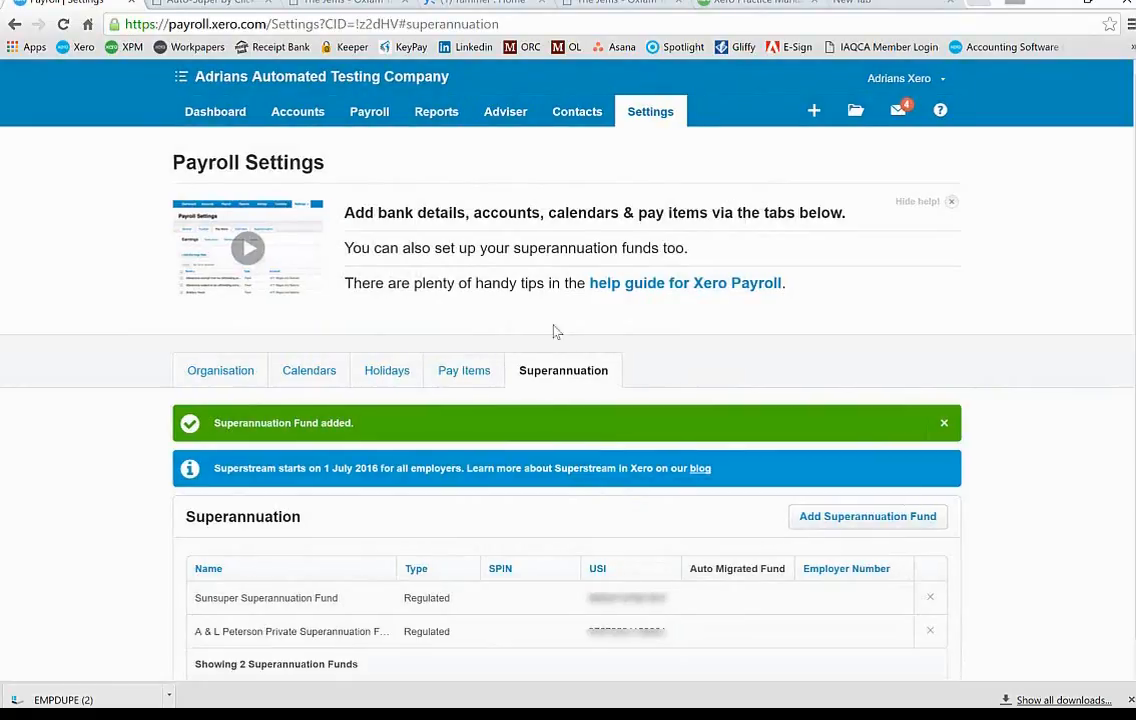
pyautogui.click(192, 5)
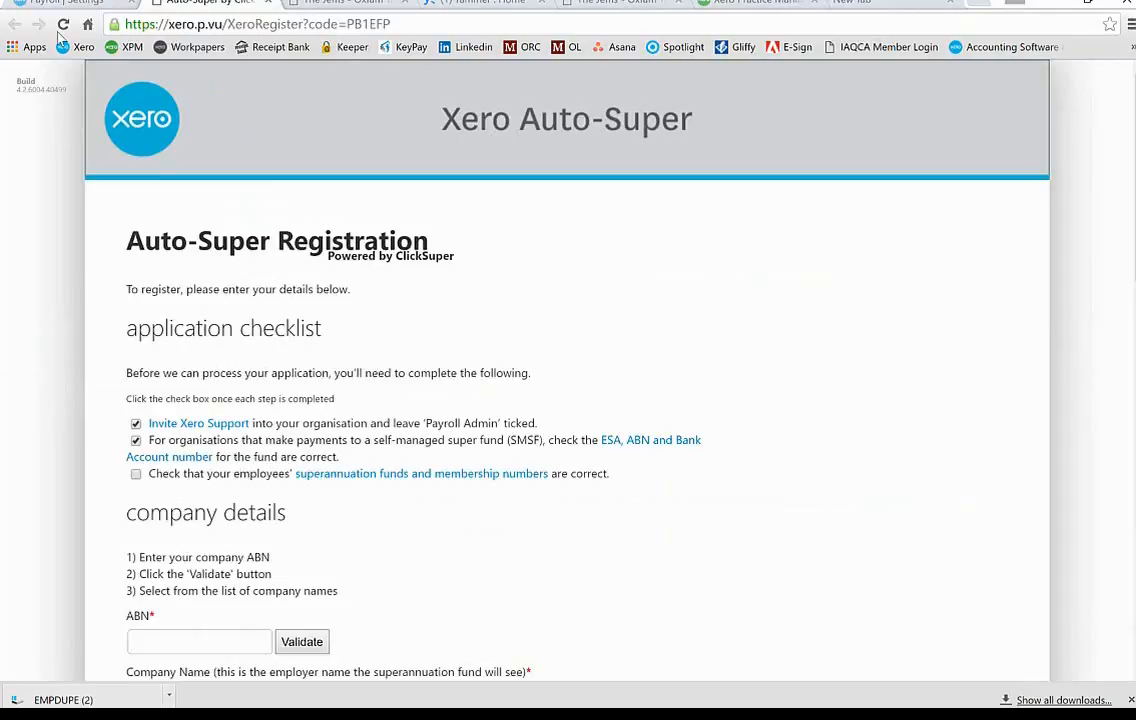
pyautogui.click(52, 2)
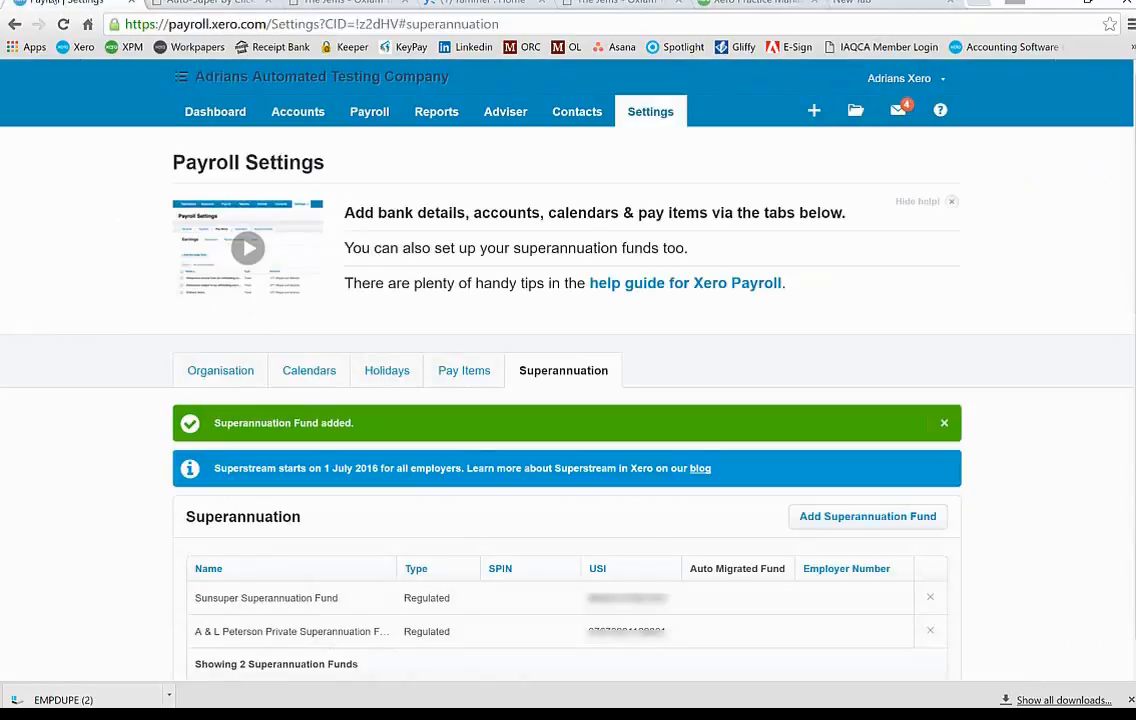
# Step: Go to Payroll > Employees and open the second current employee's record
pyautogui.click(370, 112)
pyautogui.click(380, 182)
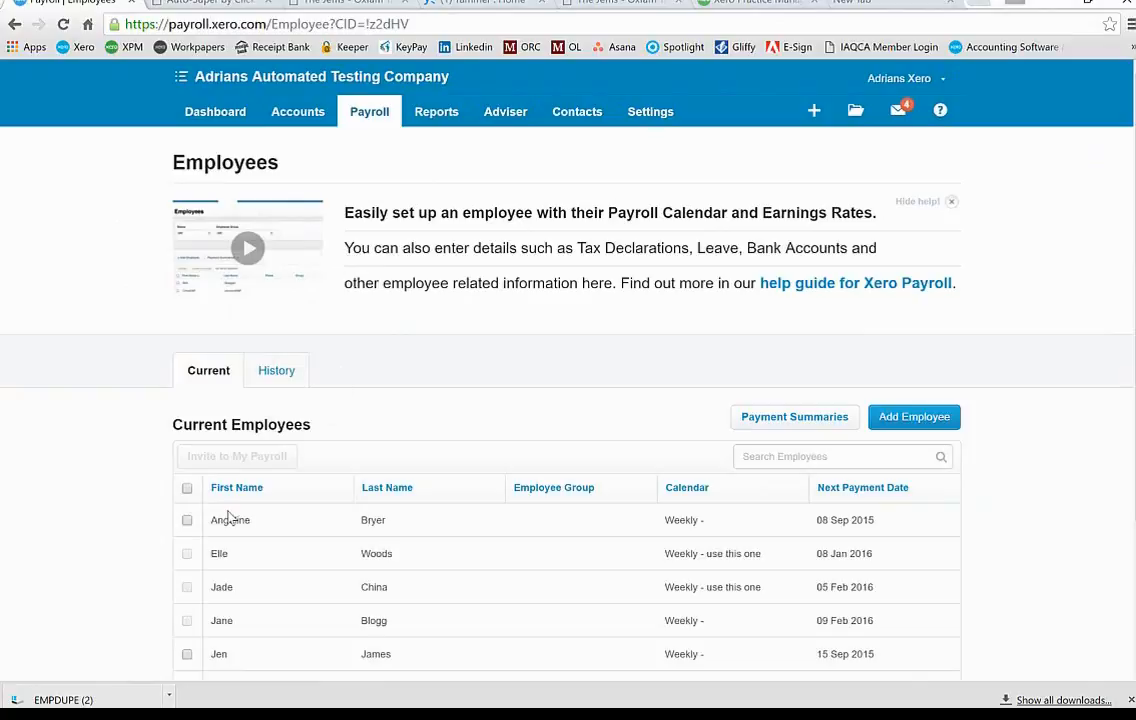
pyautogui.click(220, 556)
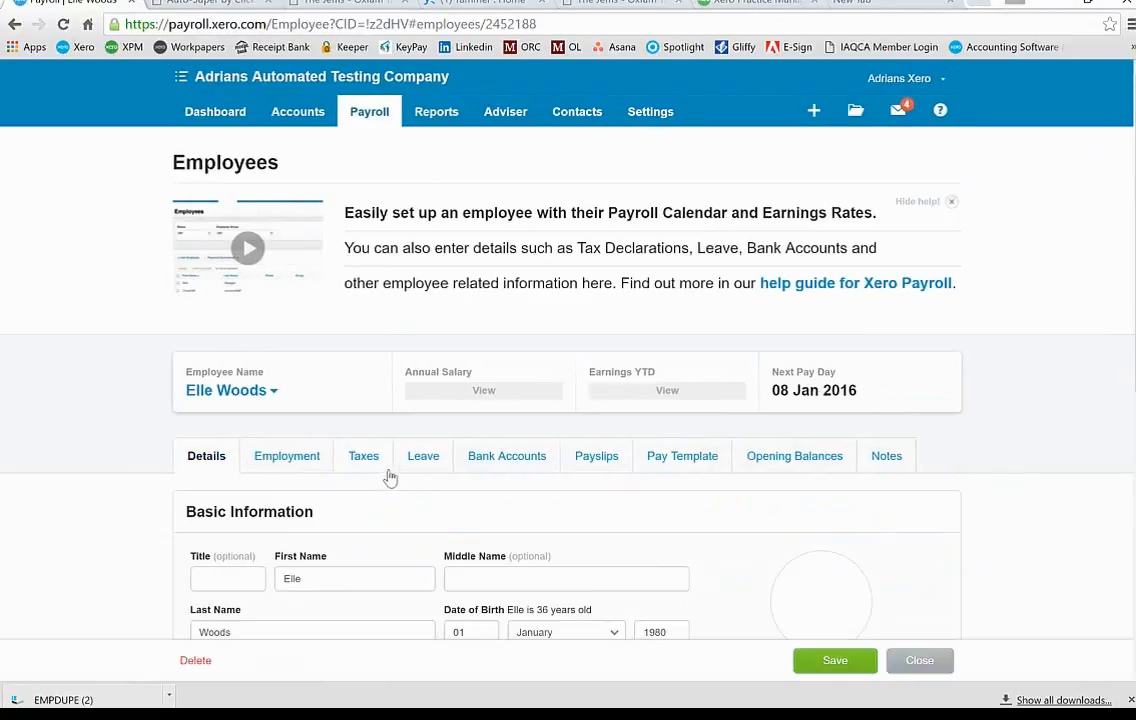
# Step: On the Employment tab, add a Sunsuper Superannuation Fund membership with employee number 123456
pyautogui.scroll(-5, 550, 535)
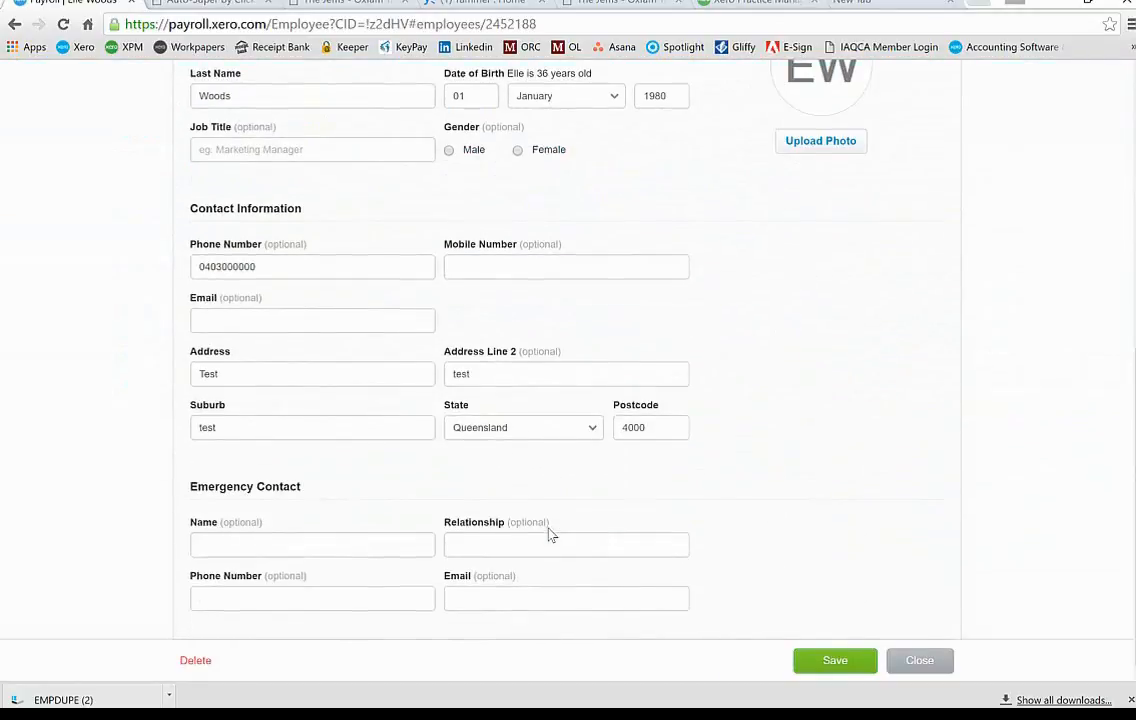
pyautogui.scroll(5, 550, 535)
pyautogui.click(285, 421)
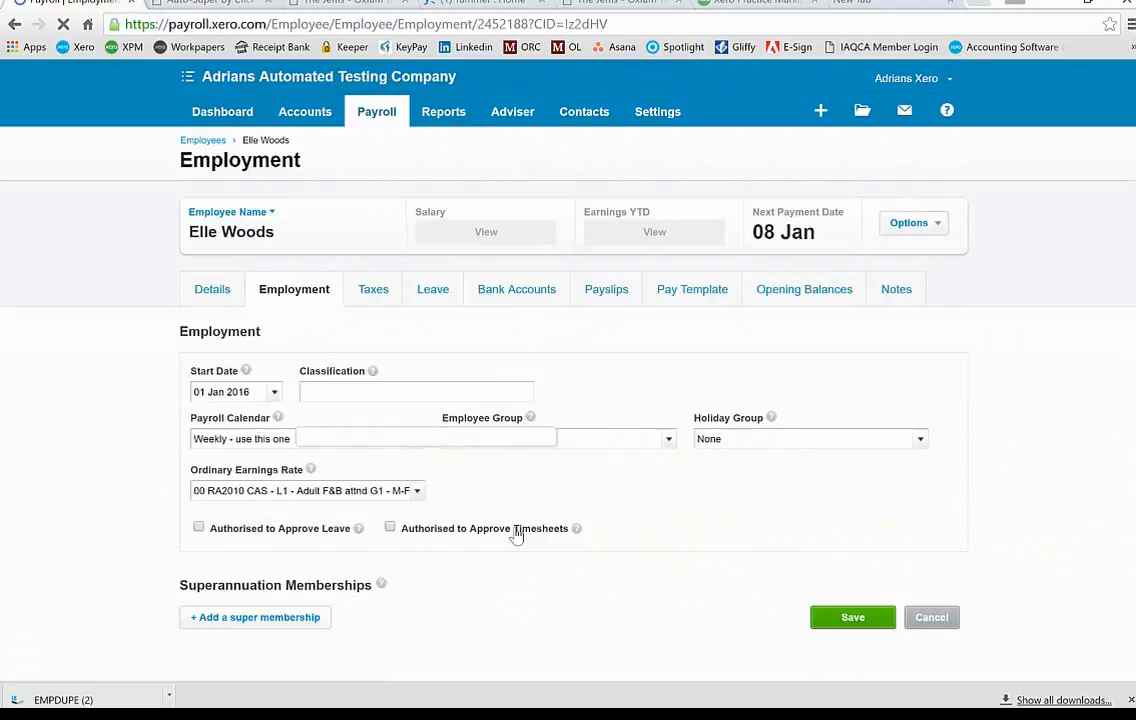
pyautogui.click(246, 622)
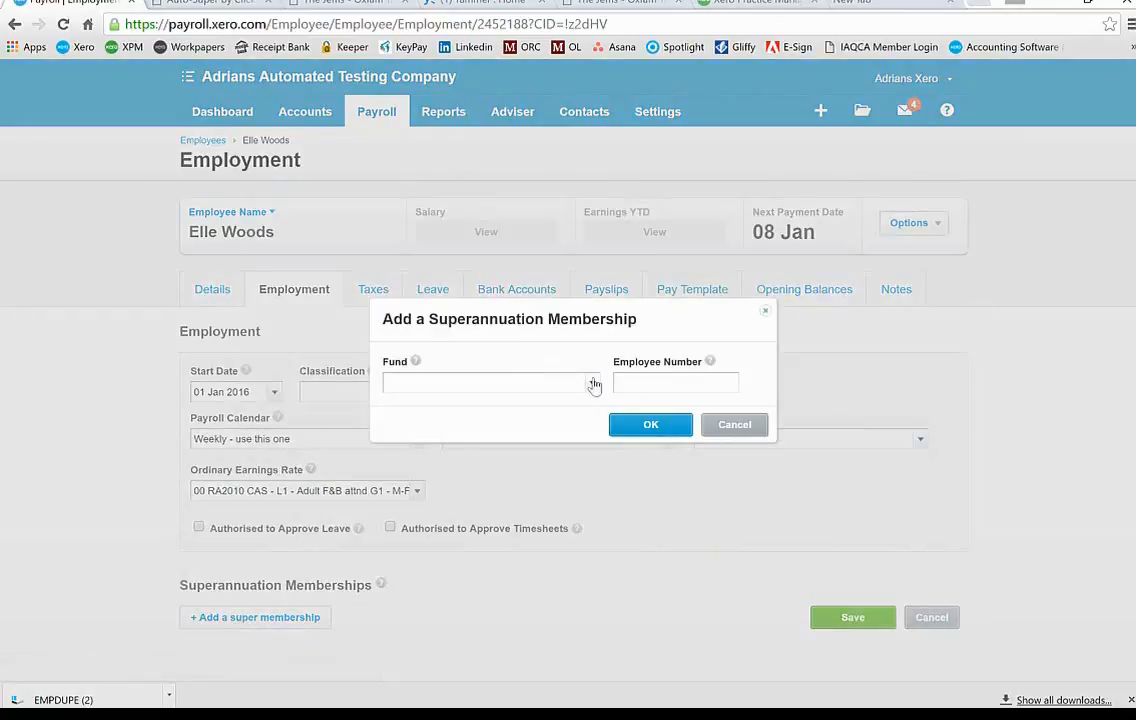
pyautogui.click(588, 385)
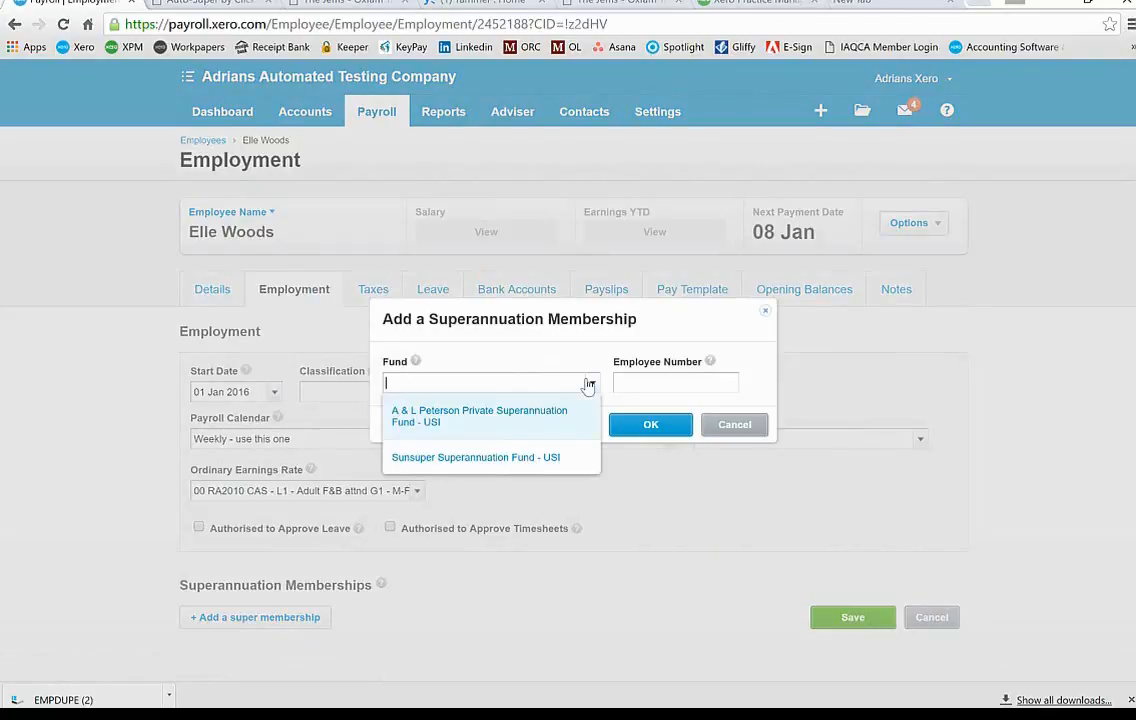
pyautogui.click(540, 459)
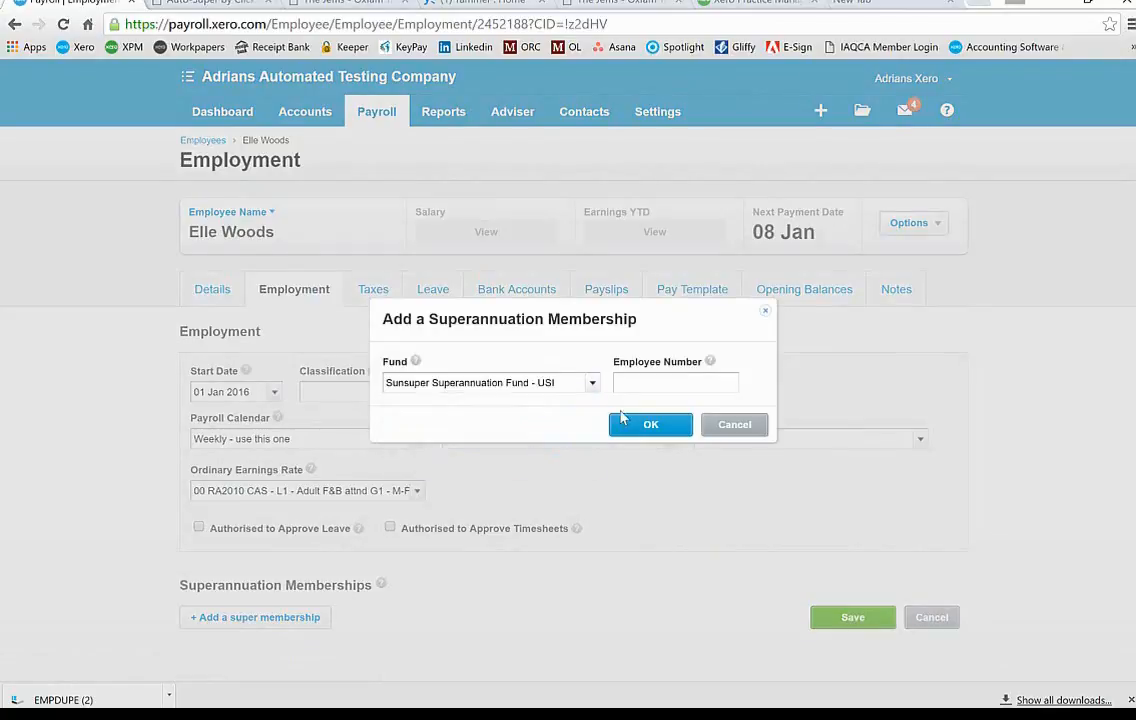
pyautogui.rightClick(637, 382)
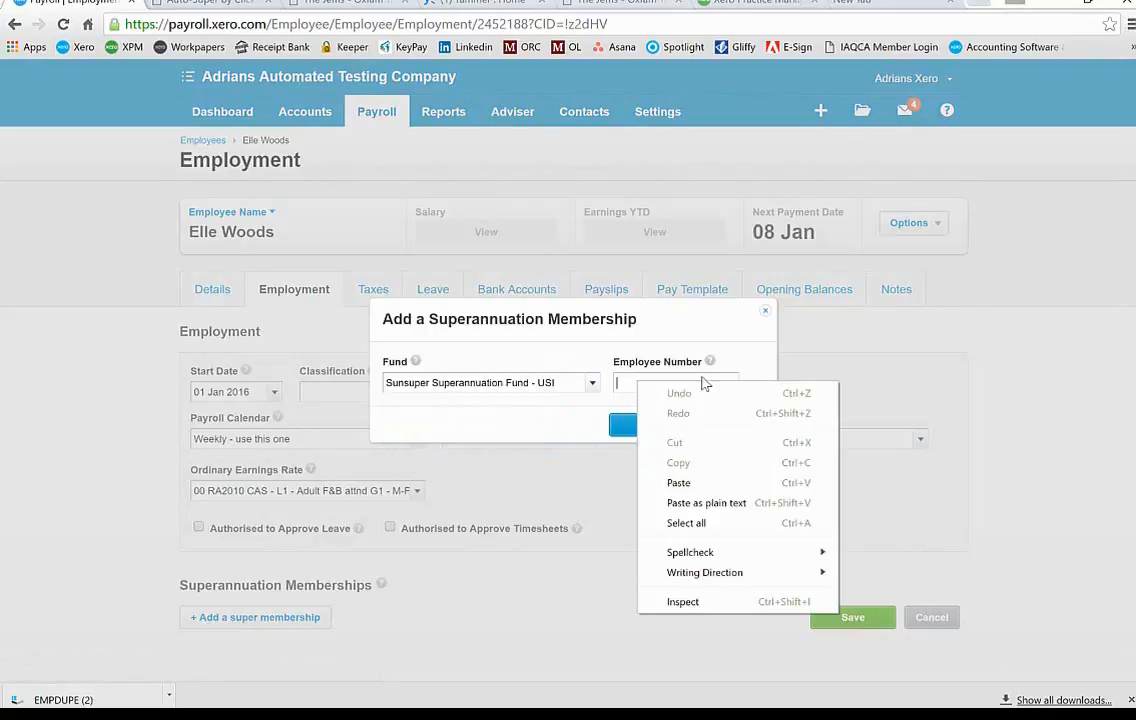
pyautogui.click(863, 361)
pyautogui.write('1')
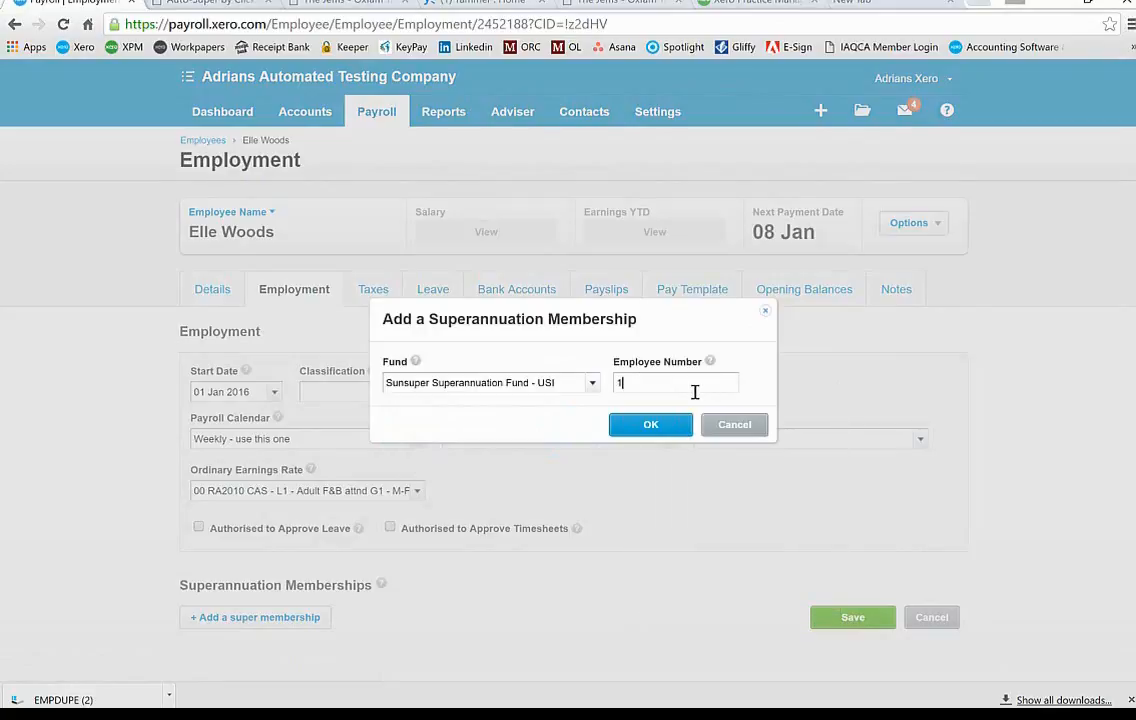
pyautogui.write('234565')
pyautogui.press('BackSpace')
# Step: Confirm and save the Sunsuper membership, then return to the Auto-Super by ClickSuper tab
pyautogui.click(649, 424)
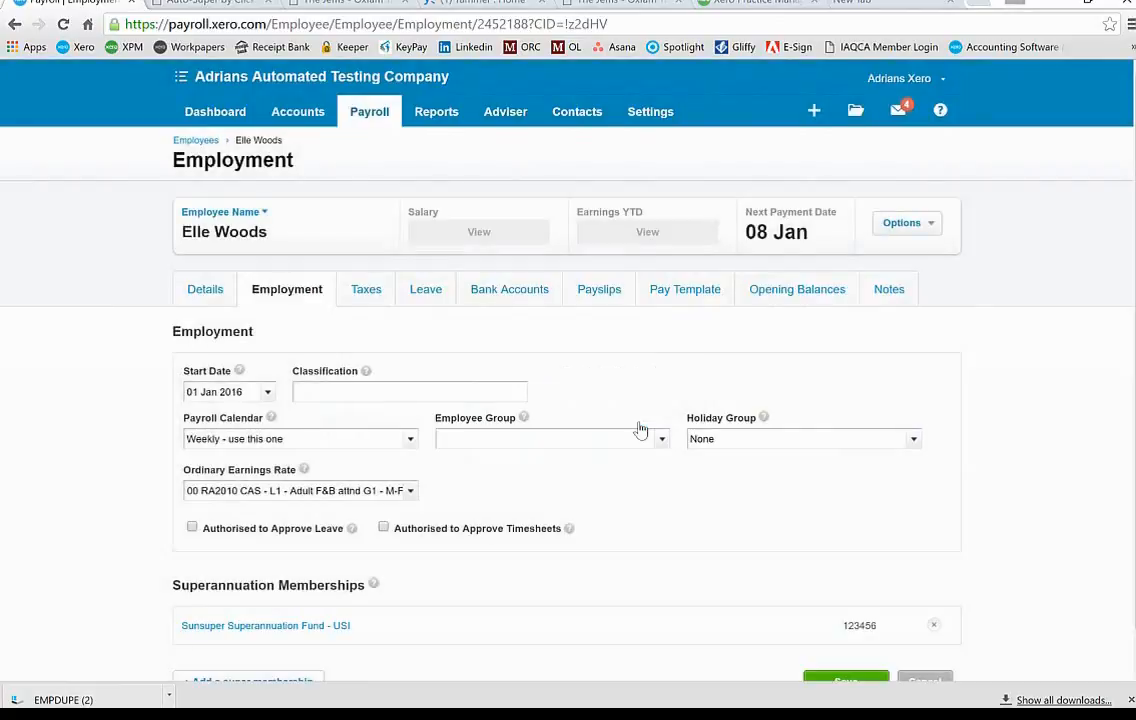
pyautogui.scroll(-1, 728, 550)
pyautogui.scroll(-1, 728, 550)
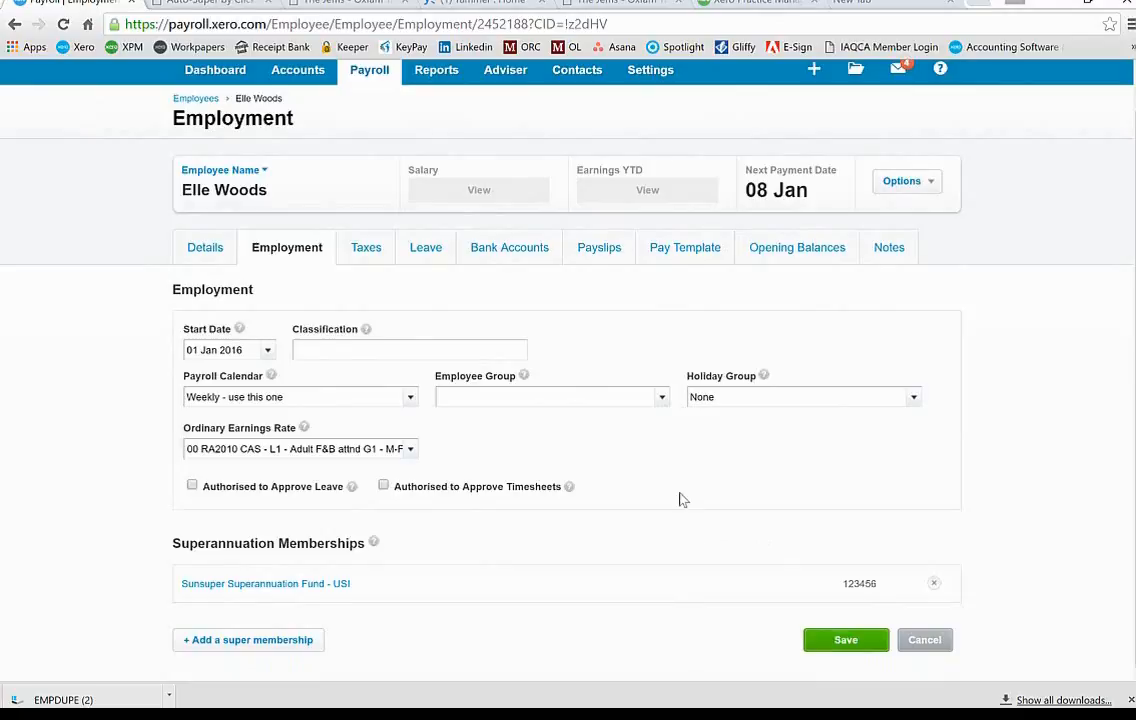
pyautogui.click(812, 640)
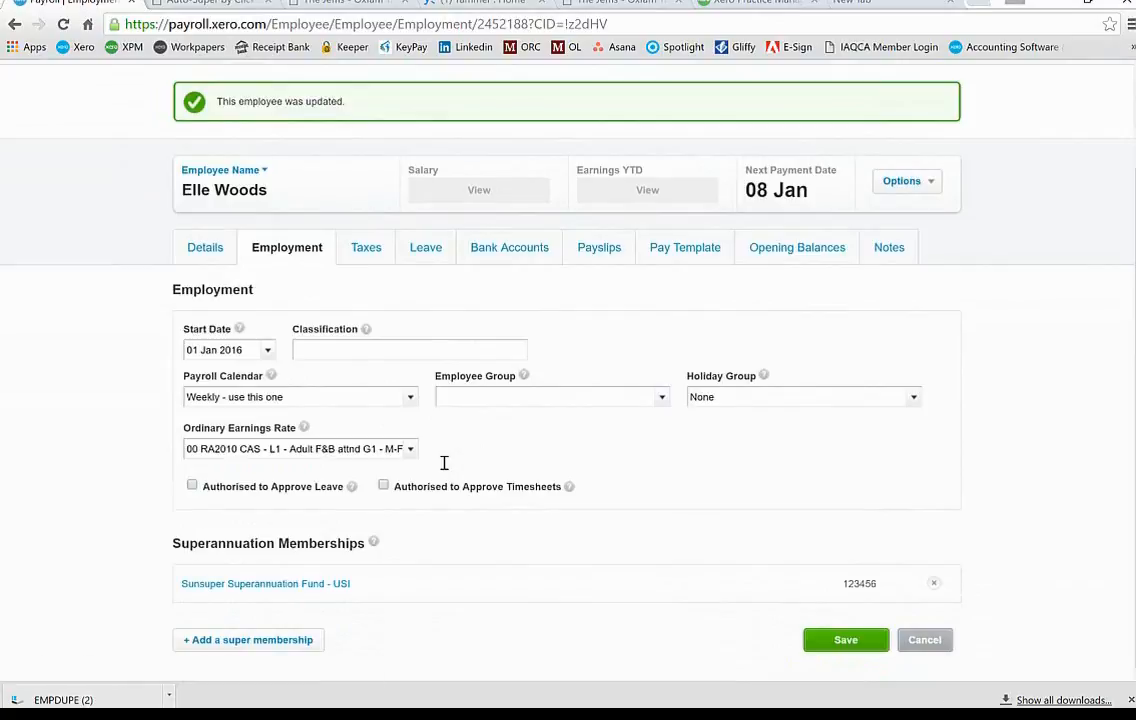
pyautogui.scroll(2, 444, 463)
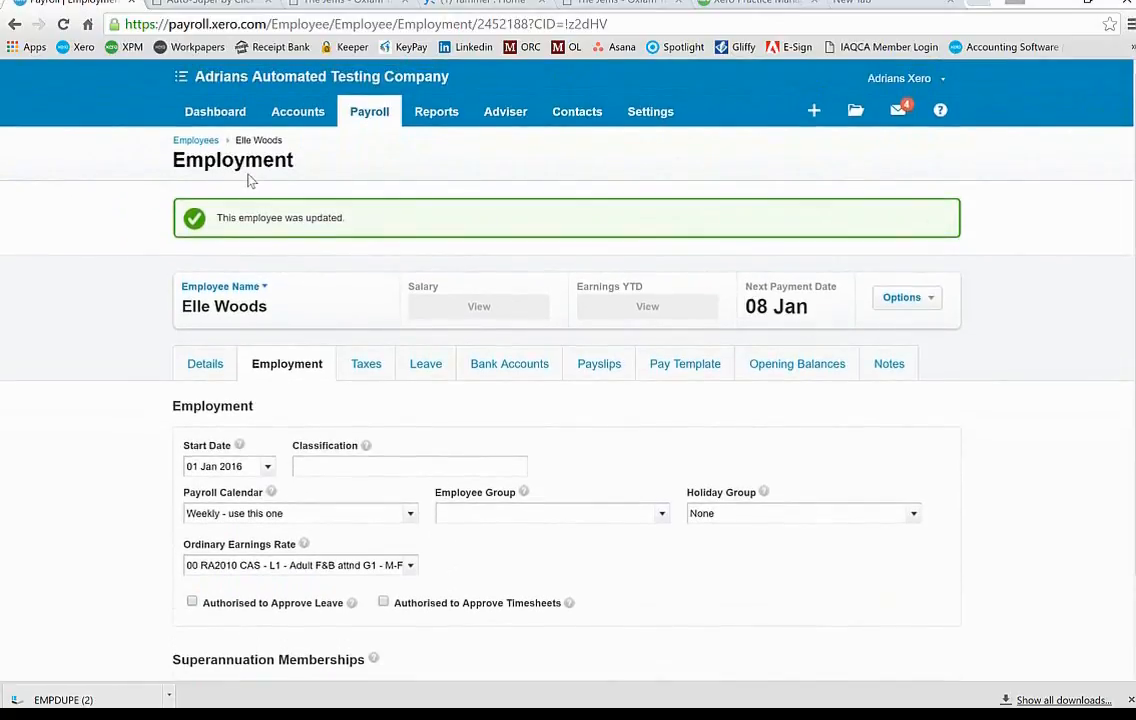
pyautogui.click(175, 4)
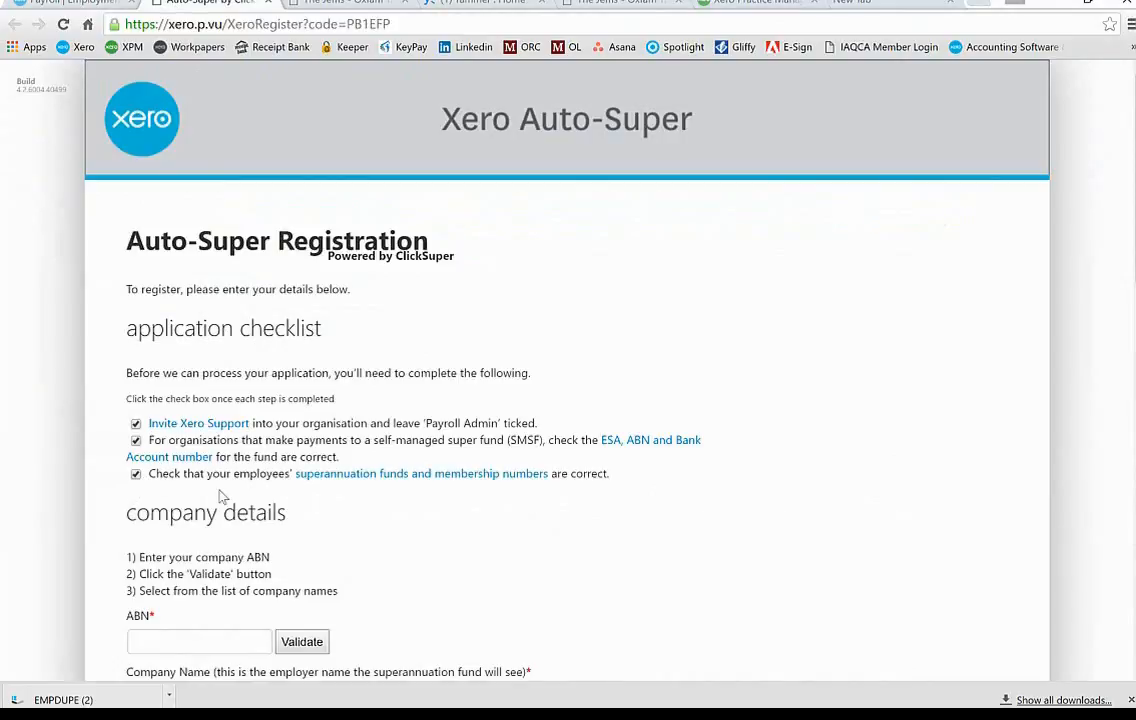
pyautogui.scroll(-5, 472, 669)
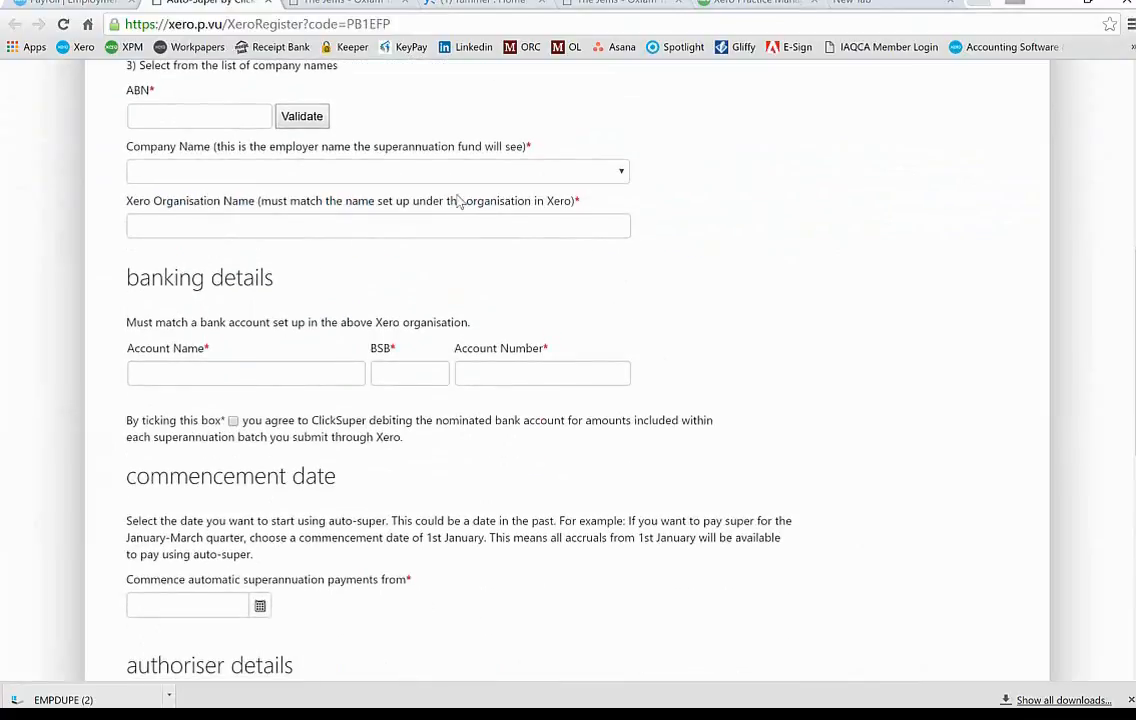
pyautogui.scroll(4, 440, 170)
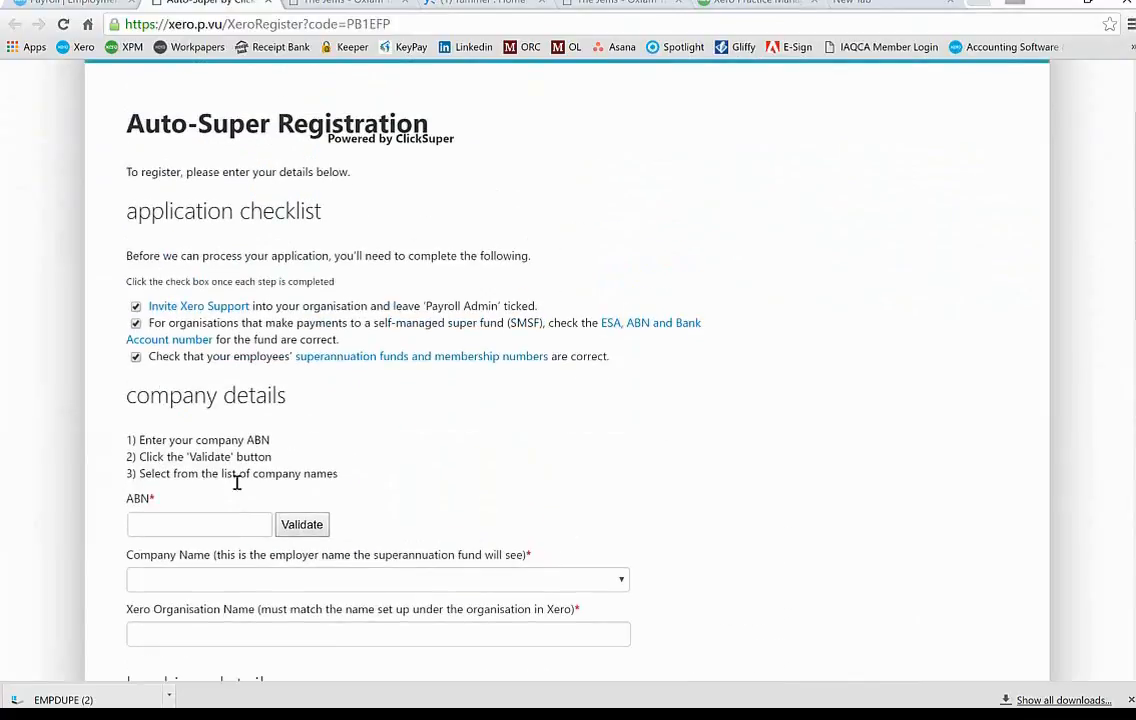
pyautogui.click(199, 527)
pyautogui.write('99999999999')
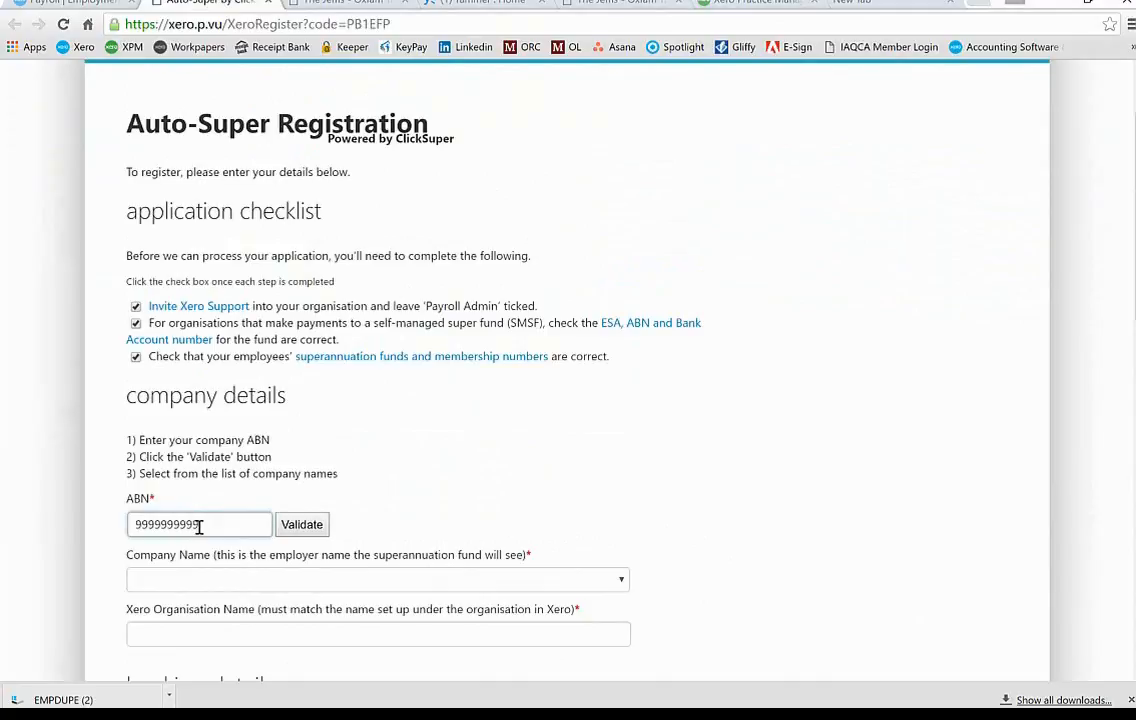
pyautogui.press('Tab')
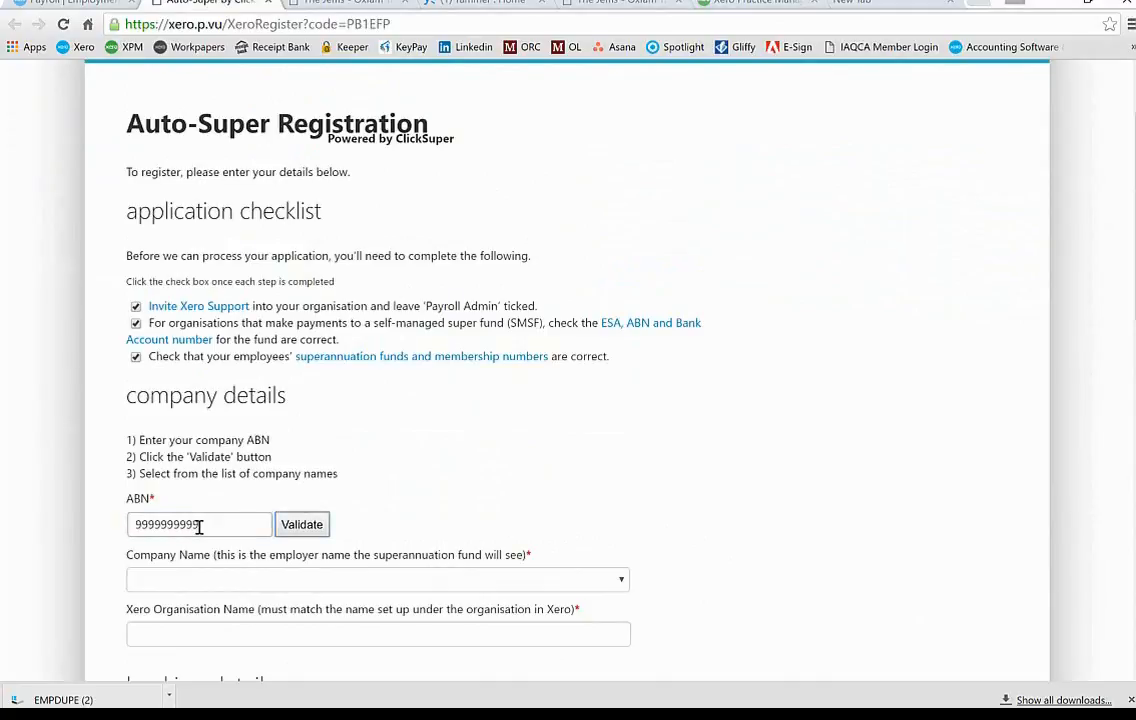
pyautogui.click(175, 587)
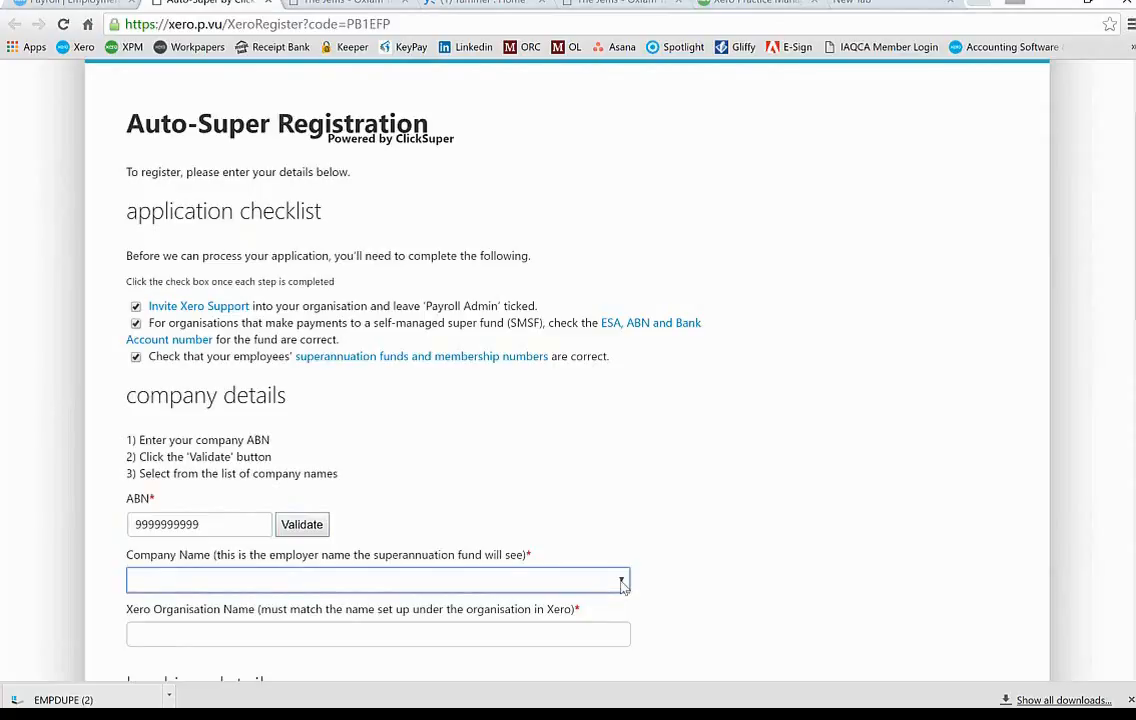
# Step: Overwrite the ABN with 111111111, validate it, and close the invalid ABN error
pyautogui.click(224, 525)
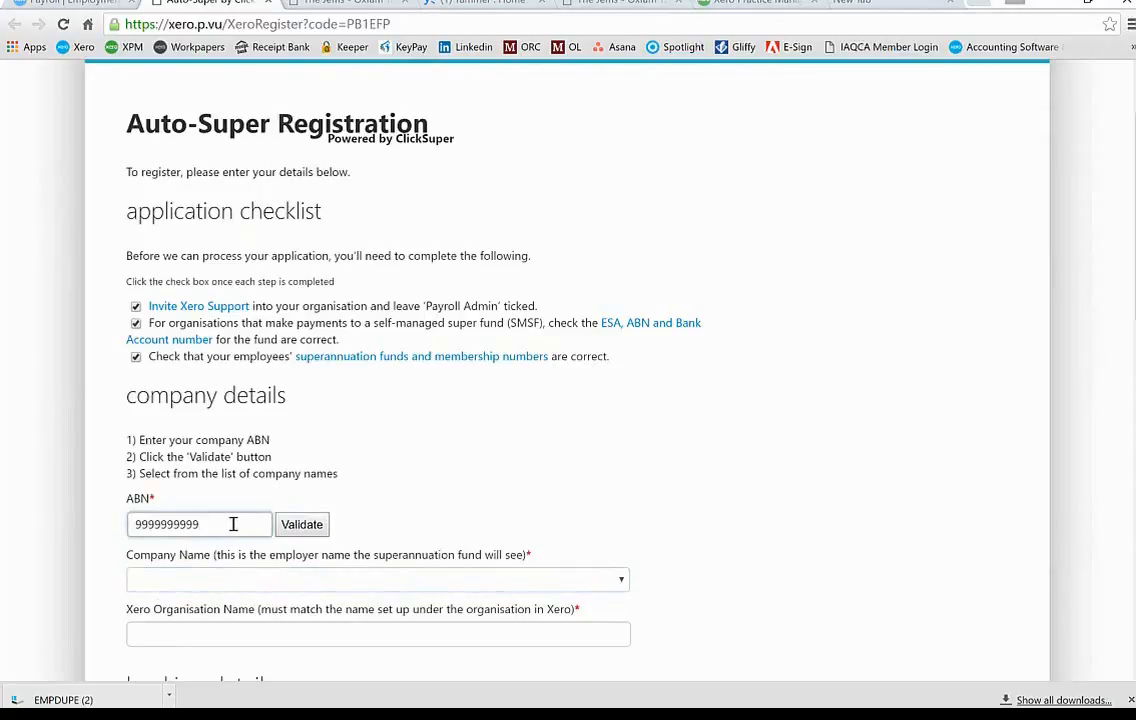
pyautogui.moveTo(233, 524); pyautogui.dragTo(94, 517)
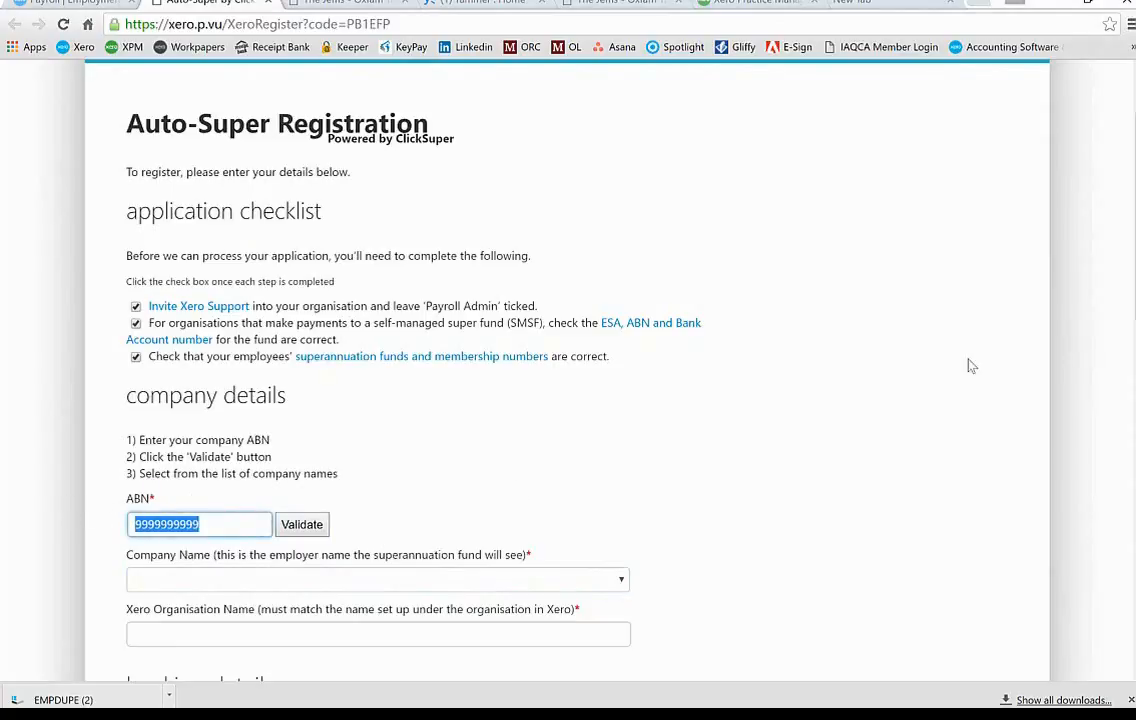
pyautogui.write('11111111')
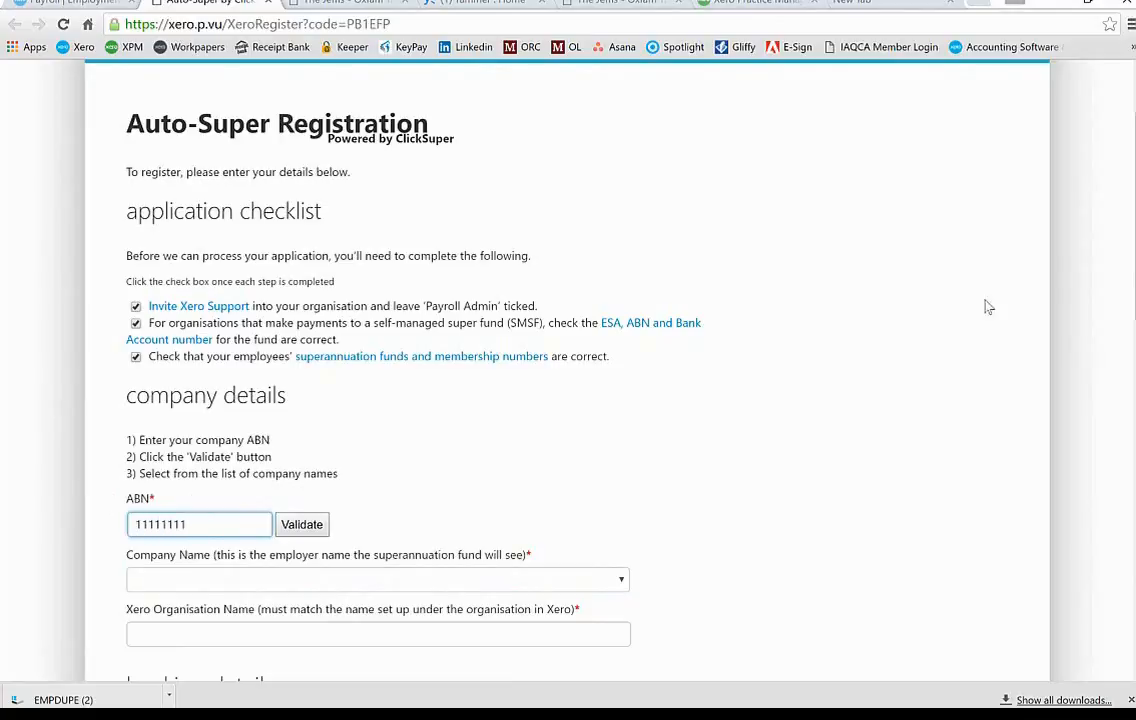
pyautogui.write('1')
pyautogui.click(303, 527)
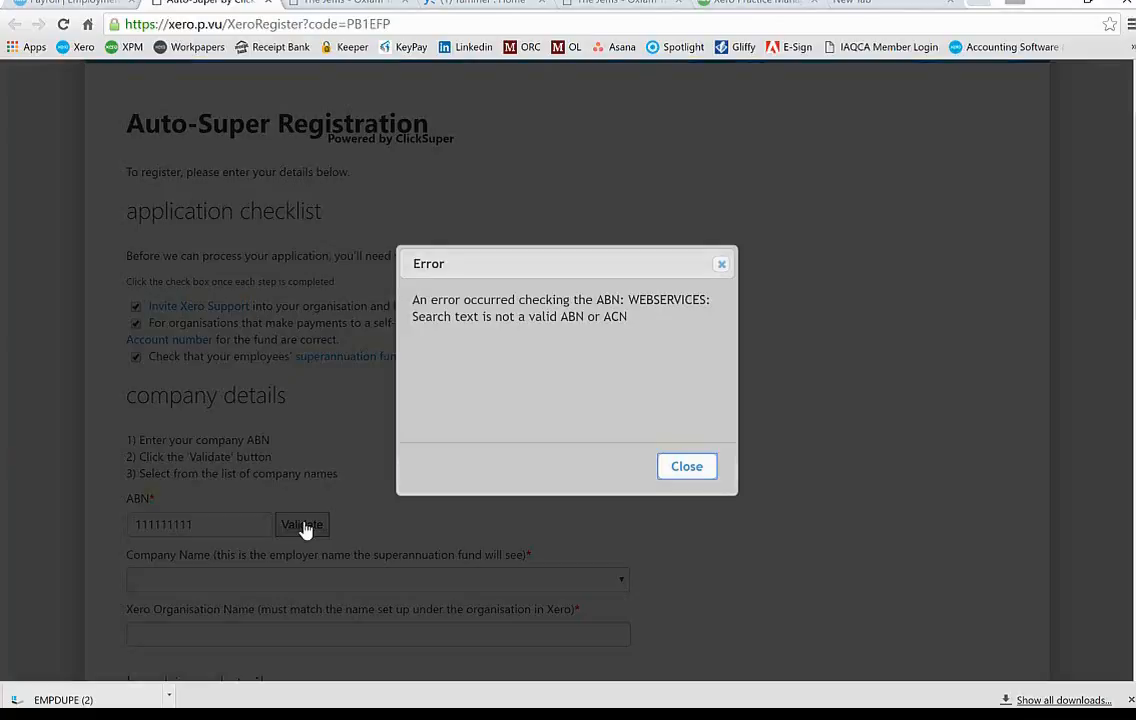
pyautogui.click(686, 468)
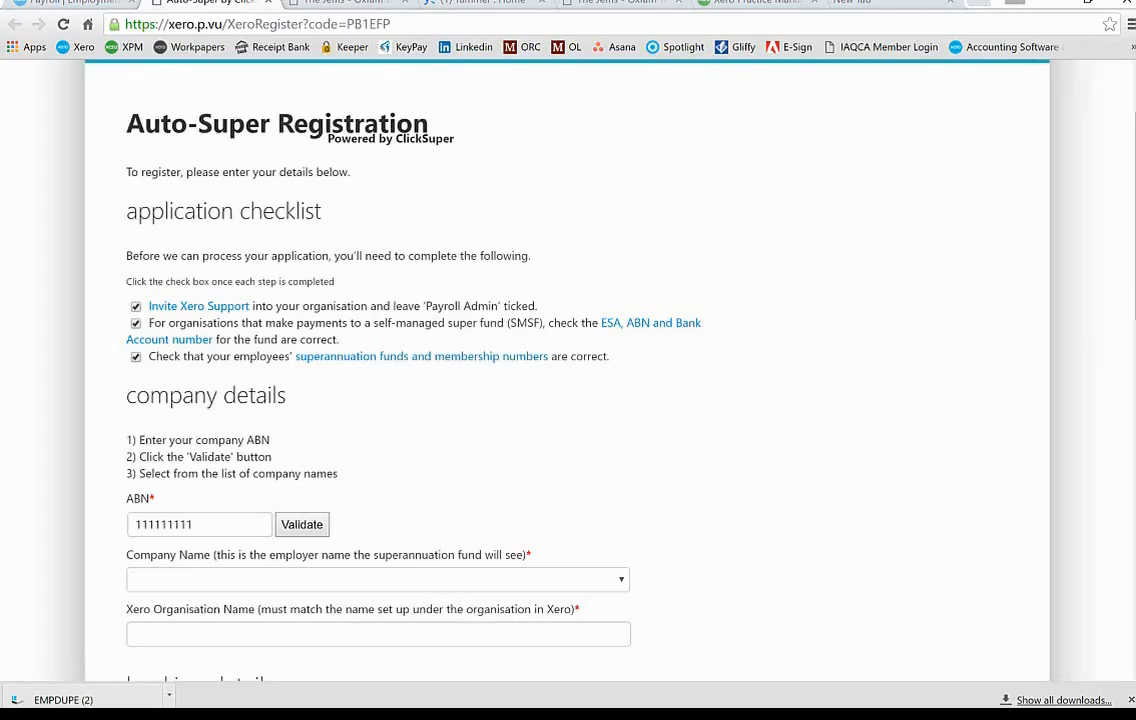
# Step: Enter the bank account name, a test BSB and account number, and tick the ClickSuper debit agreement
pyautogui.scroll(-3, 568, 370)
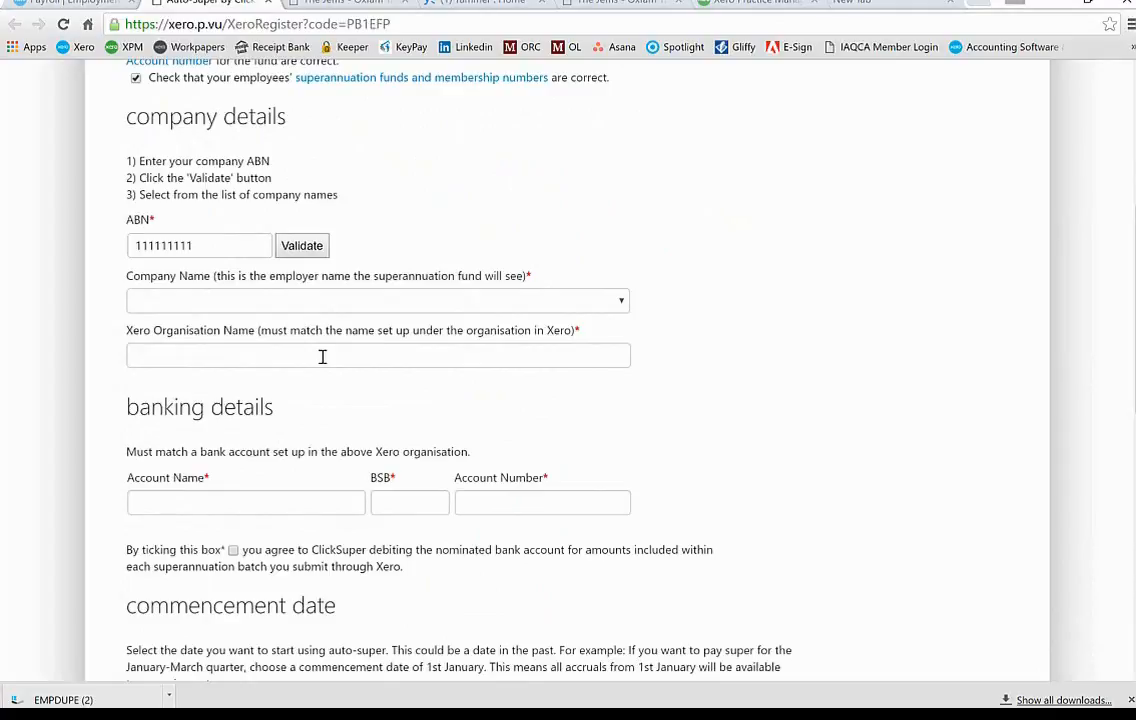
pyautogui.click(217, 499)
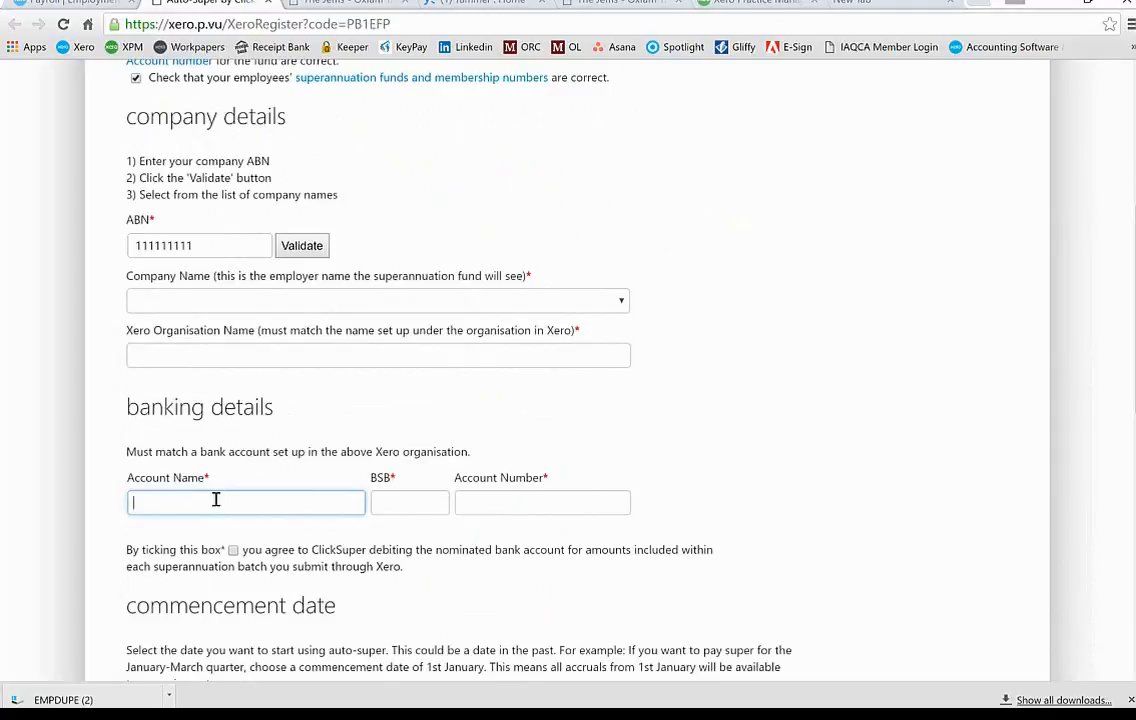
pyautogui.write('Adrians A')
pyautogui.write('uto')
pyautogui.write('ated TEch')
pyautogui.press('BackSpace')
pyautogui.press('BackSpace')
pyautogui.press('BackSpace')
pyautogui.write('esting Pty Lt')
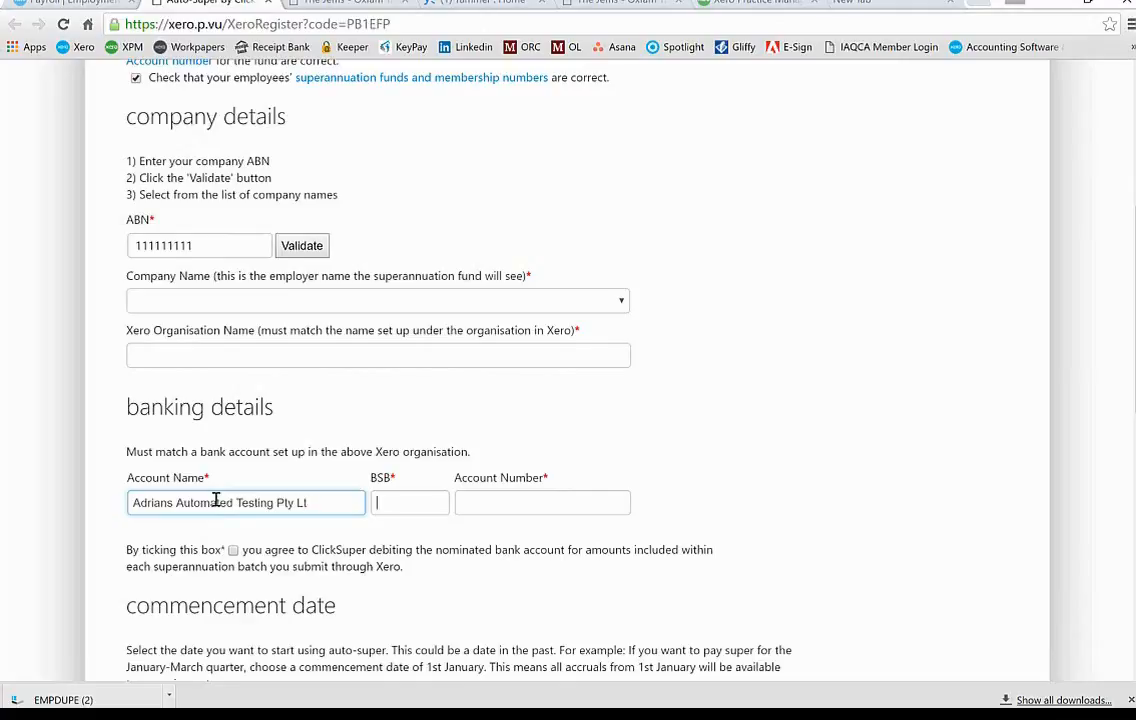
pyautogui.write('999999')
pyautogui.press('Tab')
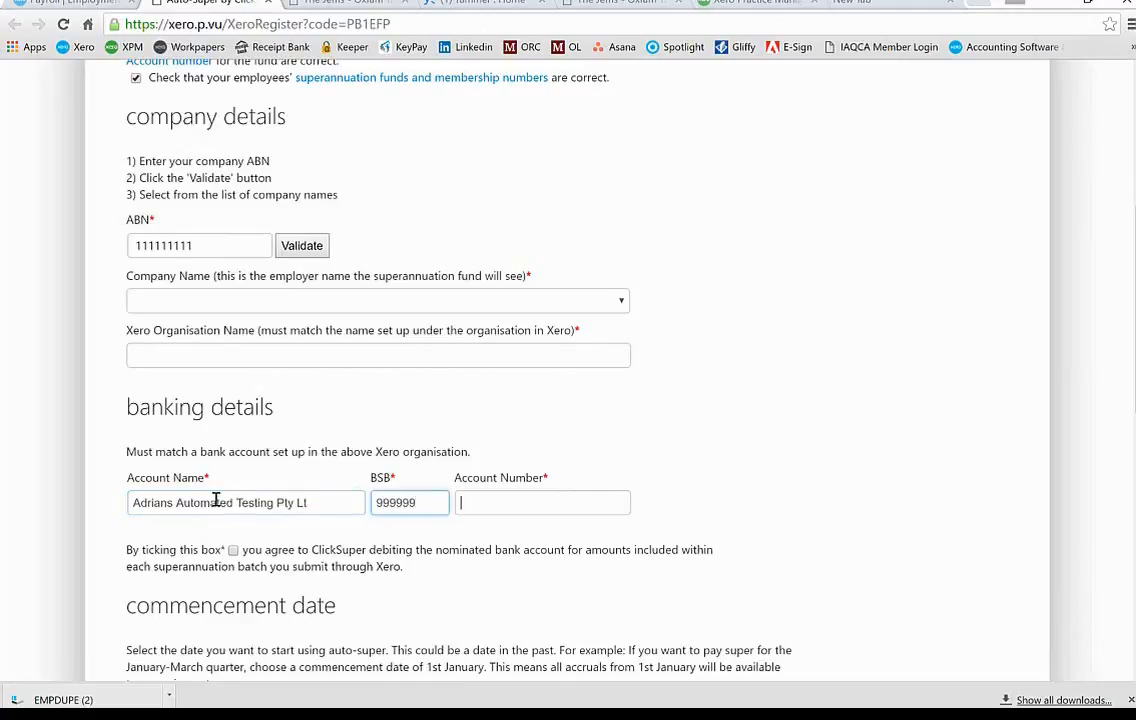
pyautogui.write('999999')
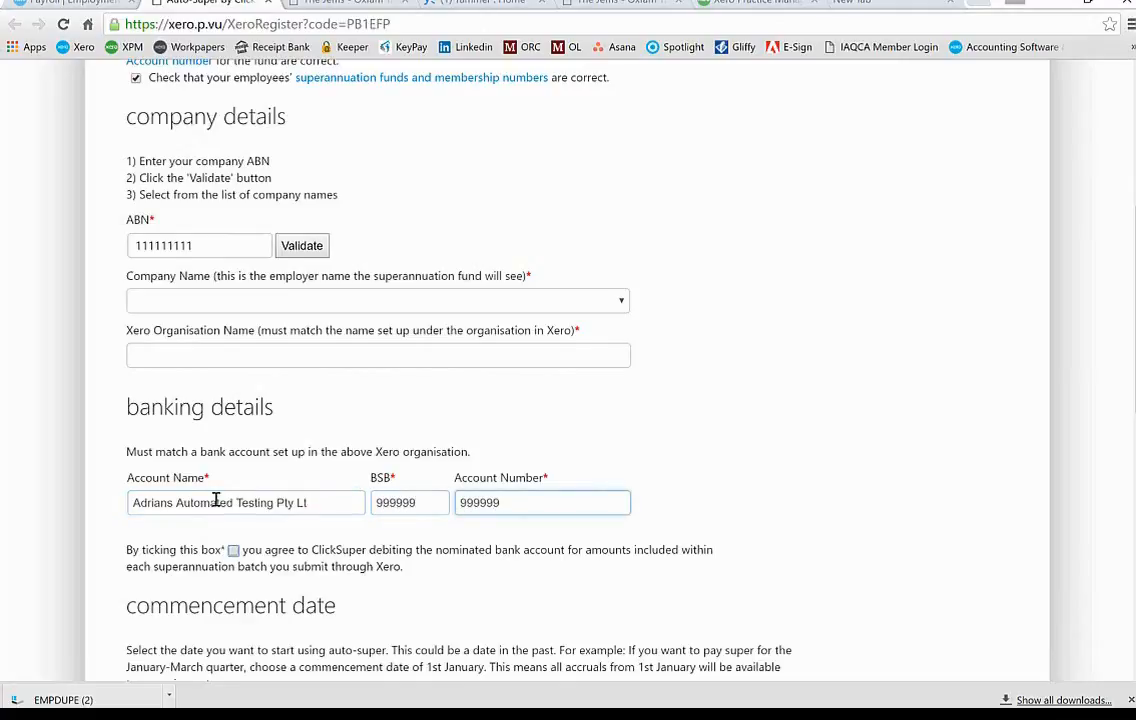
pyautogui.press('Tab')
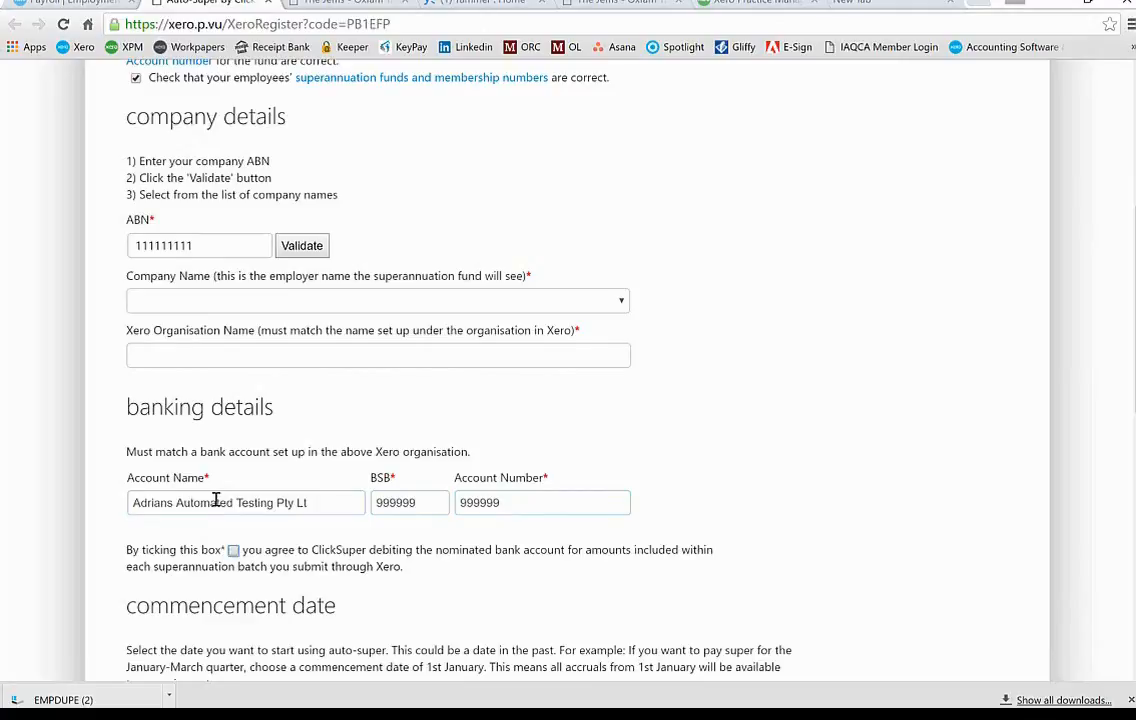
pyautogui.click(233, 551)
pyautogui.scroll(-5, 401, 611)
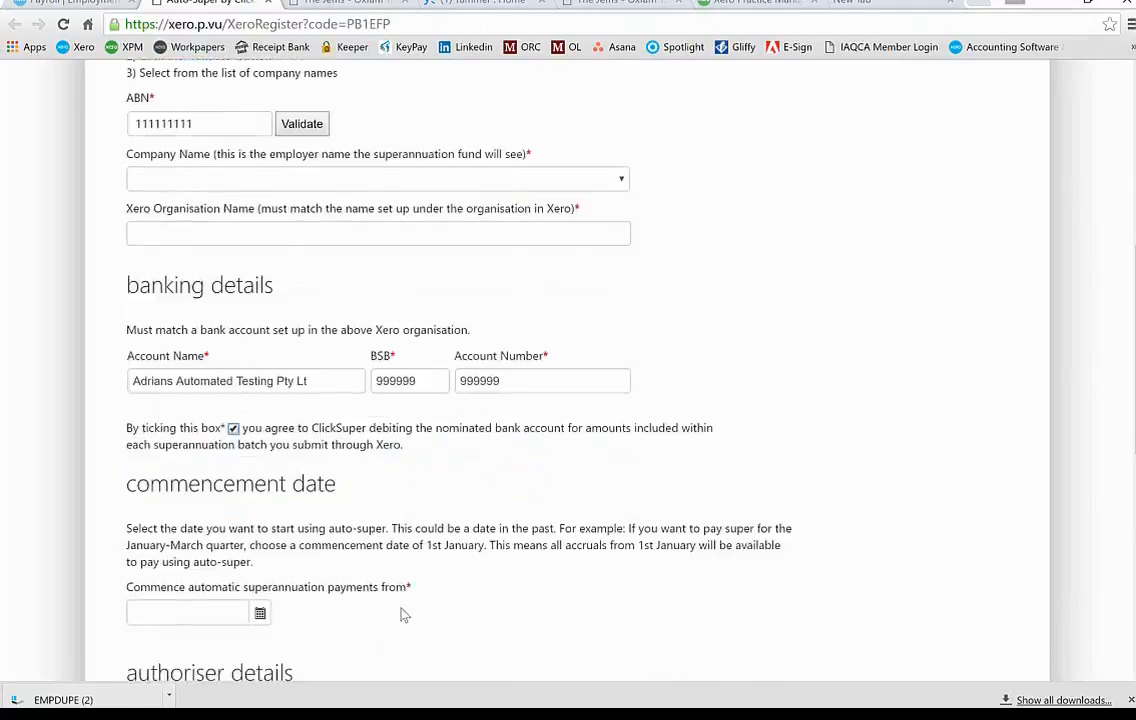
# Step: Pick 1 June 2016 from the calendar as the commencement date (1/06/2016)
pyautogui.scroll(4, 401, 611)
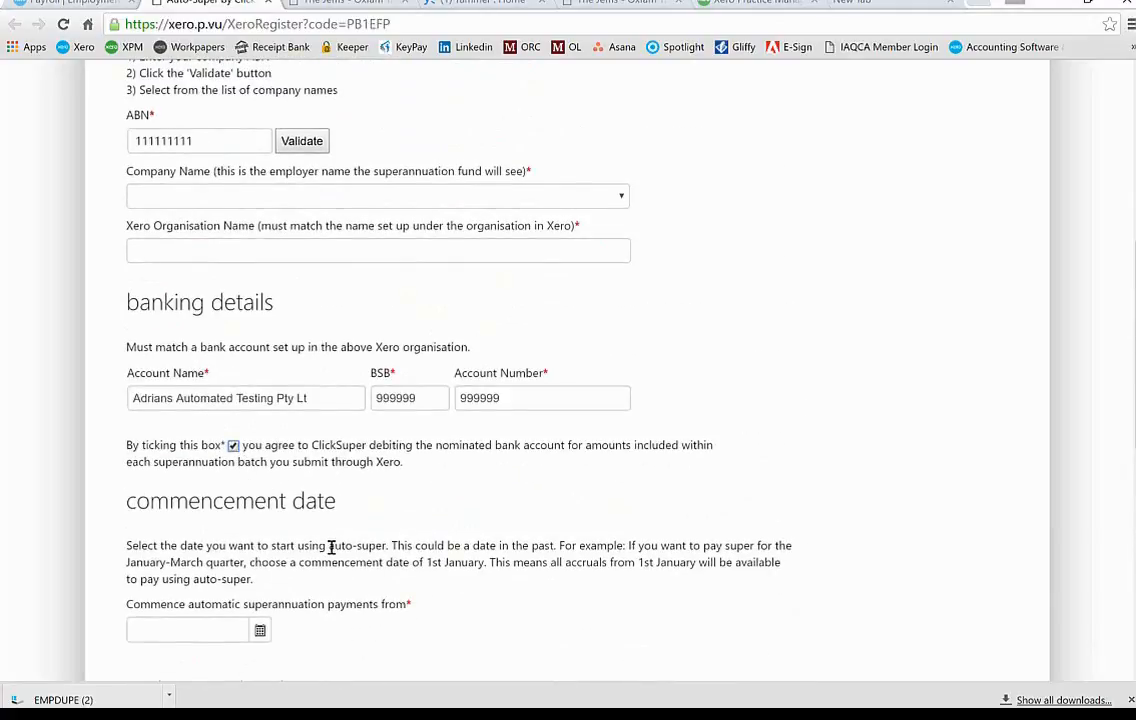
pyautogui.click(260, 633)
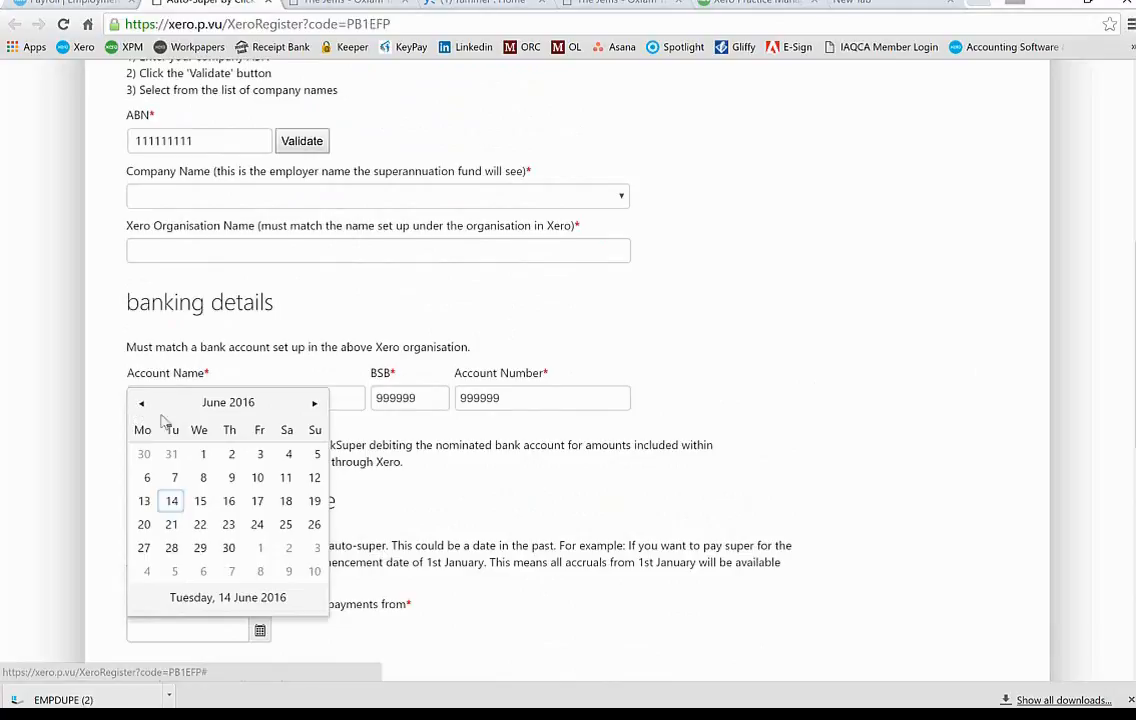
pyautogui.click(204, 457)
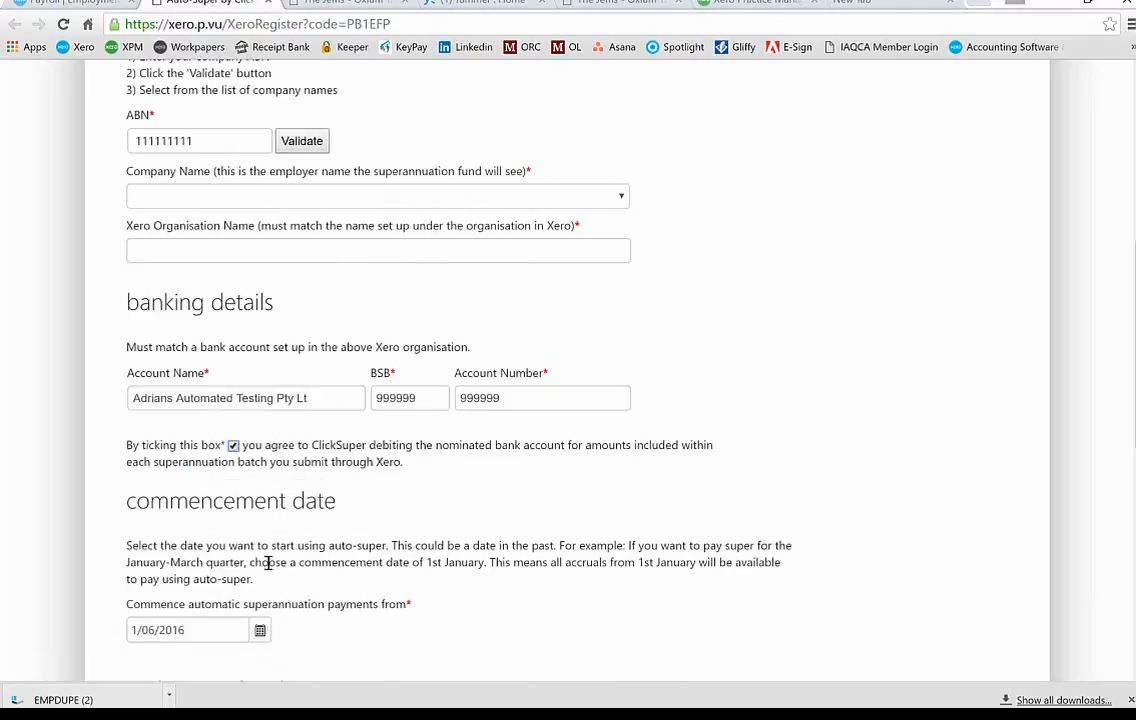
pyautogui.scroll(-2, 545, 640)
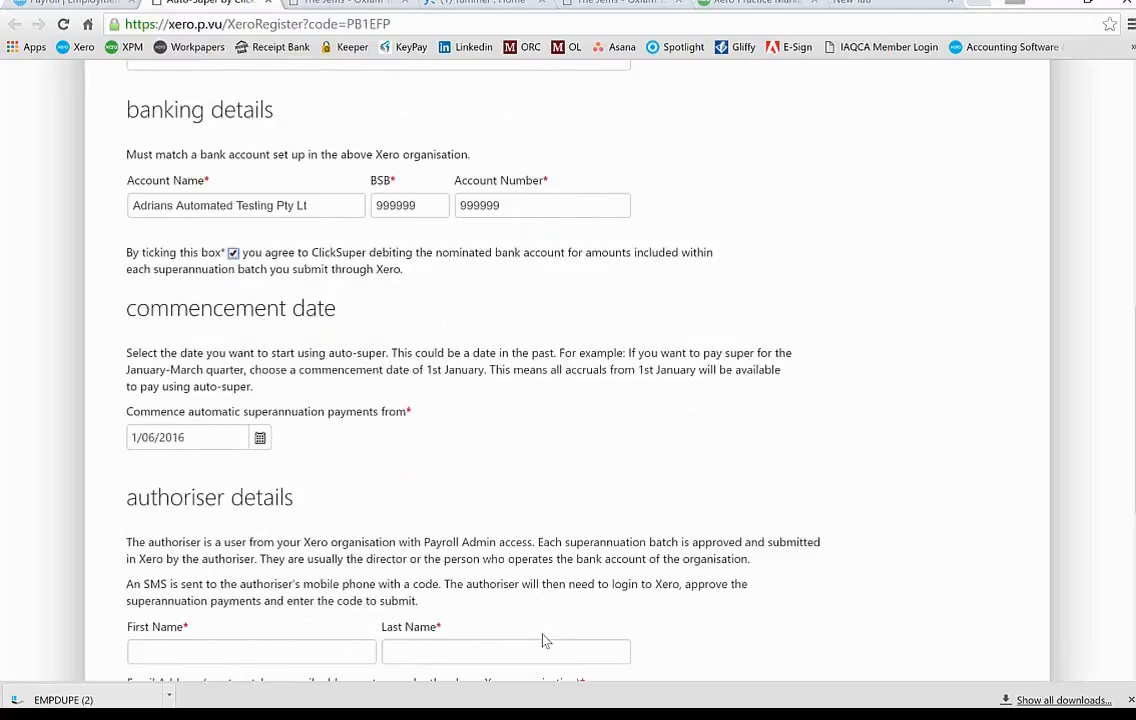
pyautogui.scroll(-5, 542, 640)
pyautogui.scroll(3, 540, 639)
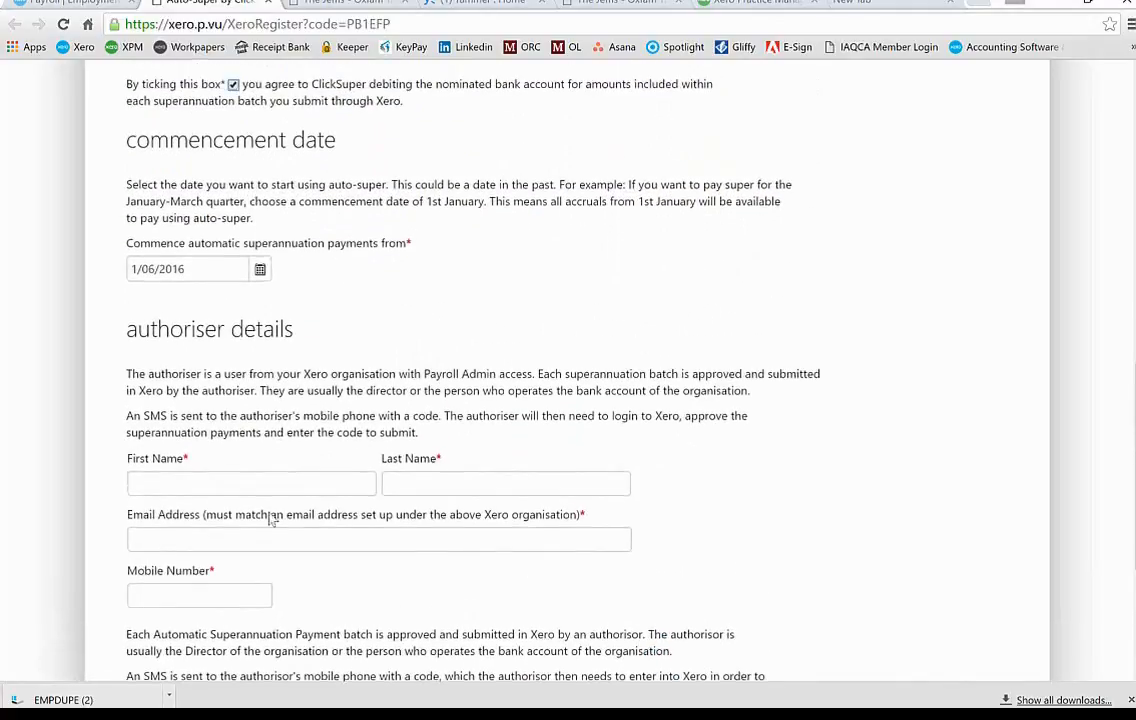
# Step: Fill the authoriser section with the contact's first name, last name, e-mail address and mobile number
pyautogui.click(224, 479)
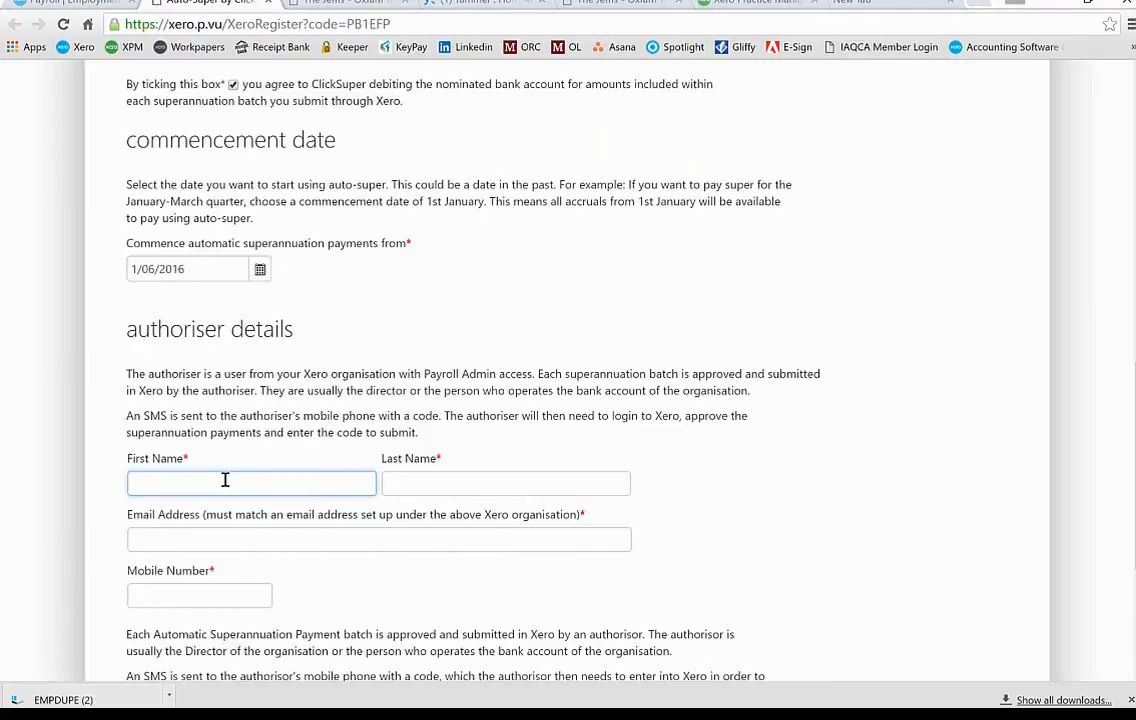
pyautogui.press('Tab')
pyautogui.press('Tab')
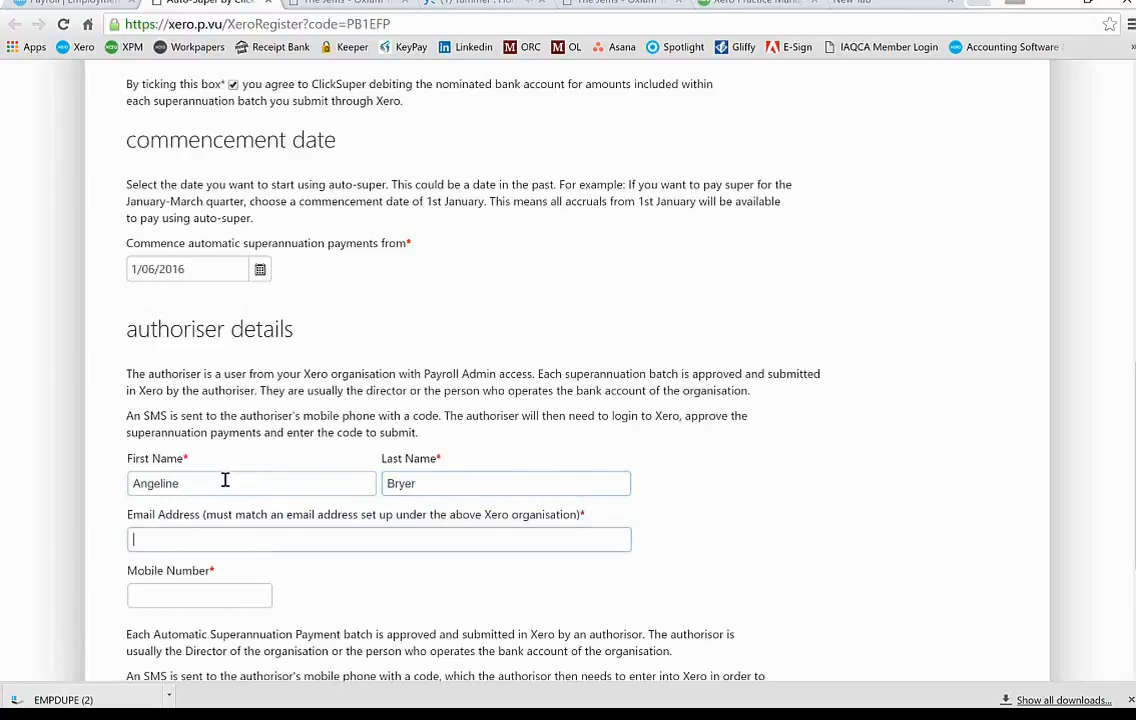
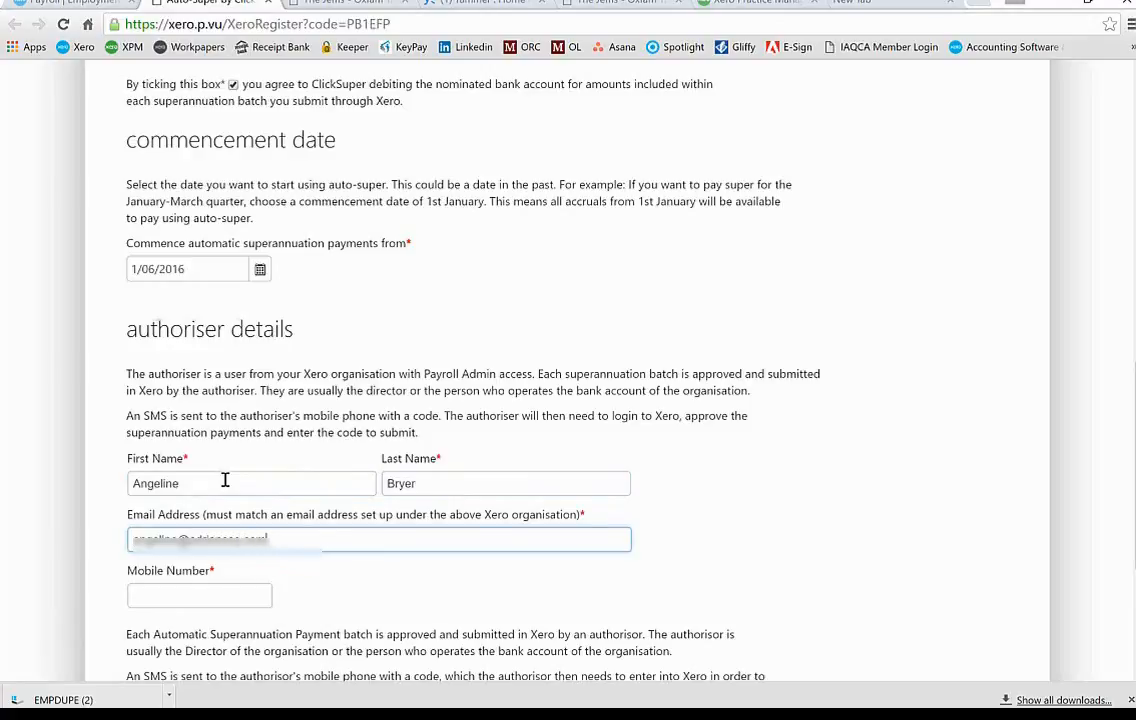
pyautogui.press('Tab')
pyautogui.write('043')
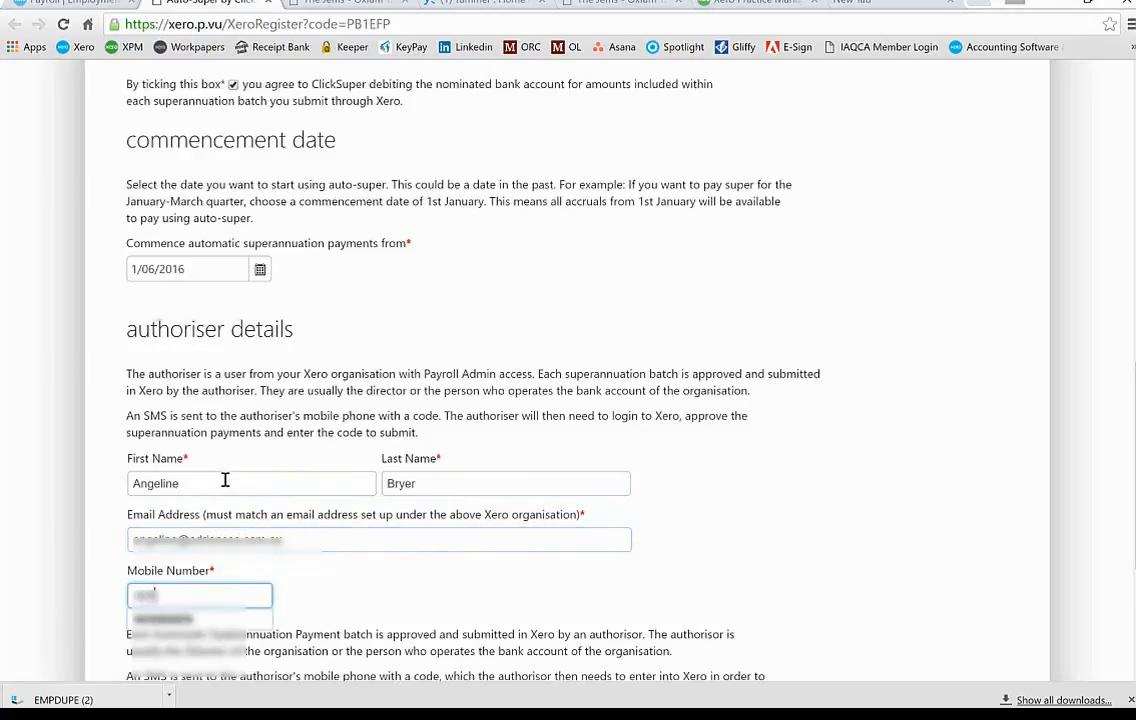
pyautogui.write('0000000')
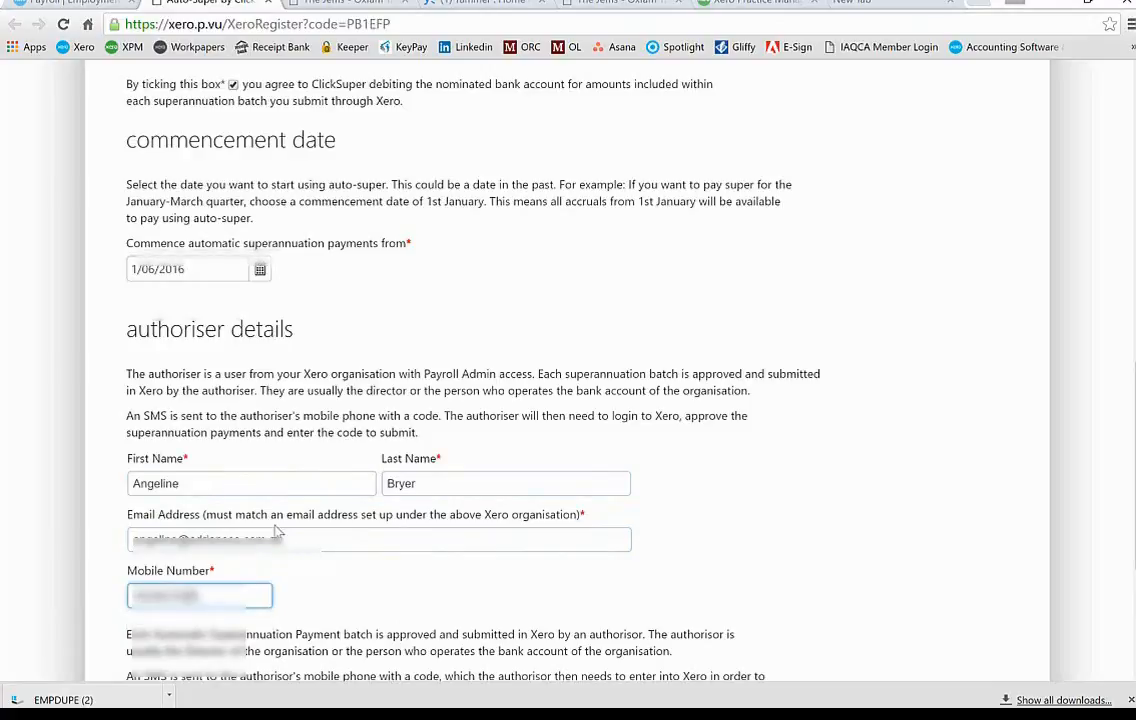
pyautogui.click(452, 564)
pyautogui.scroll(-3, 480, 614)
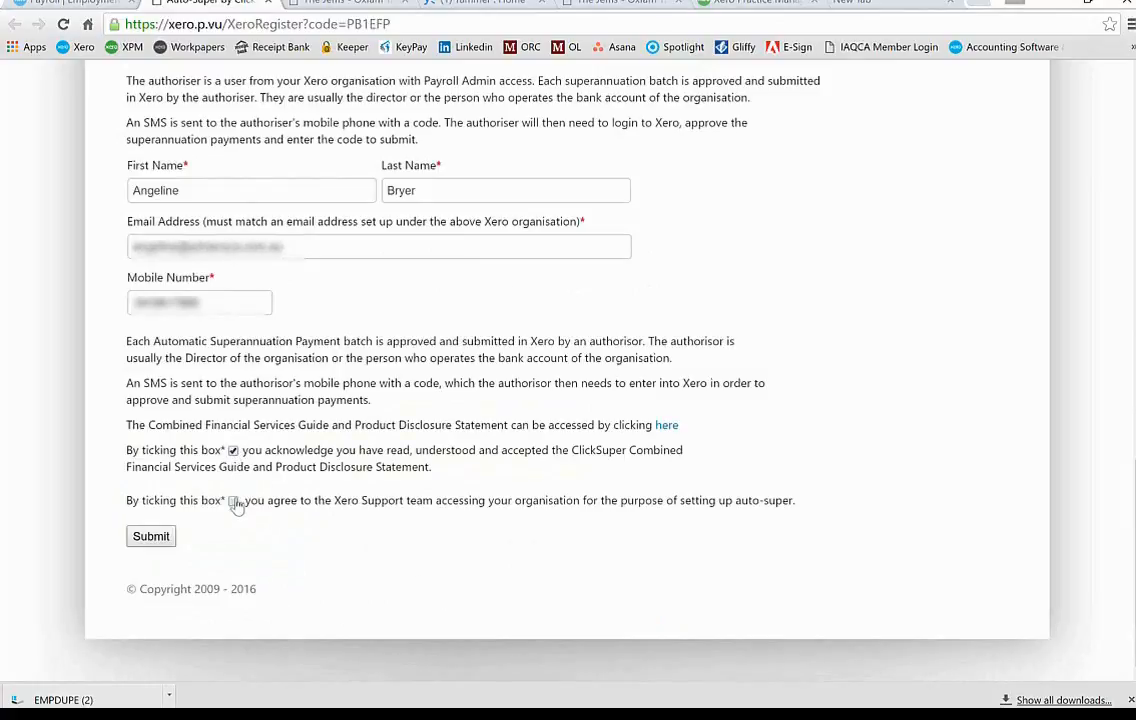
# Step: Tick the Xero Support access agreement above Submit and review the completed form
pyautogui.click(234, 501)
pyautogui.scroll(3, 681, 317)
pyautogui.scroll(-3, 681, 317)
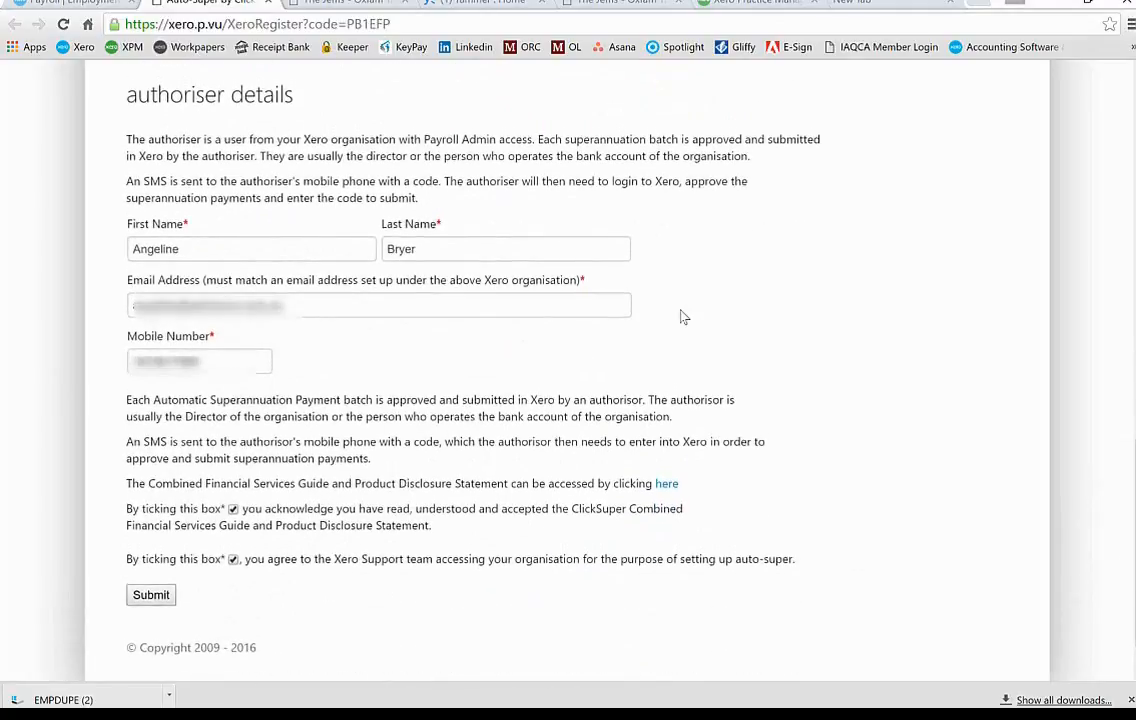
pyautogui.scroll(5, 681, 317)
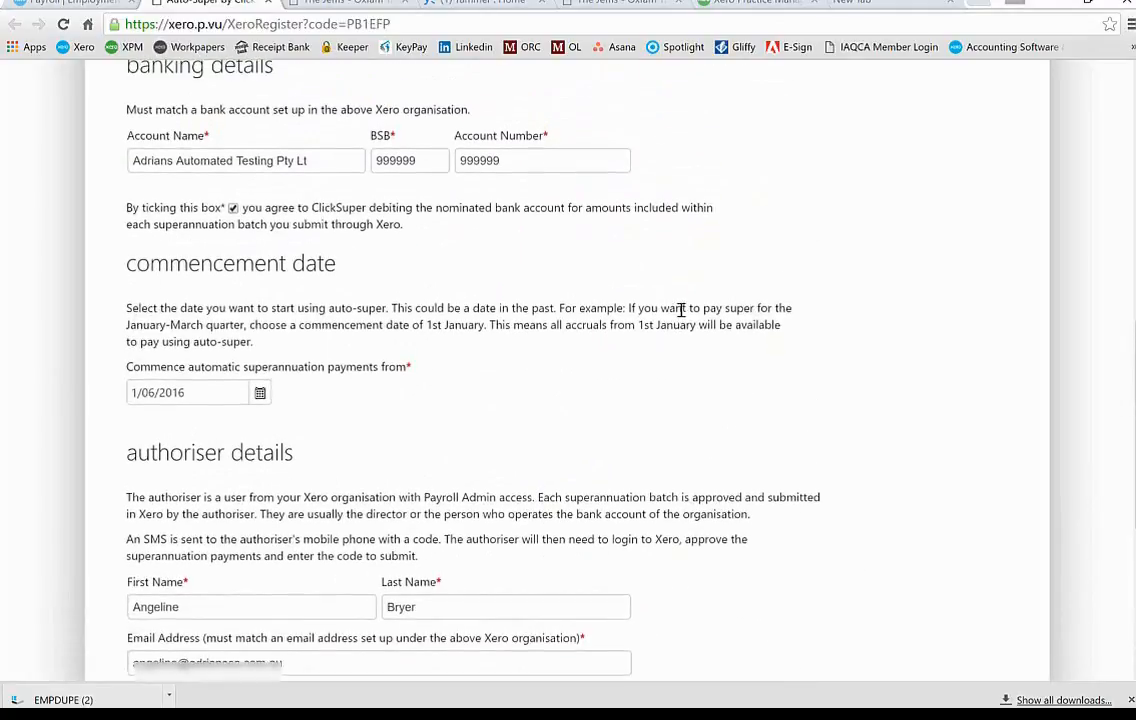
pyautogui.scroll(6, 681, 312)
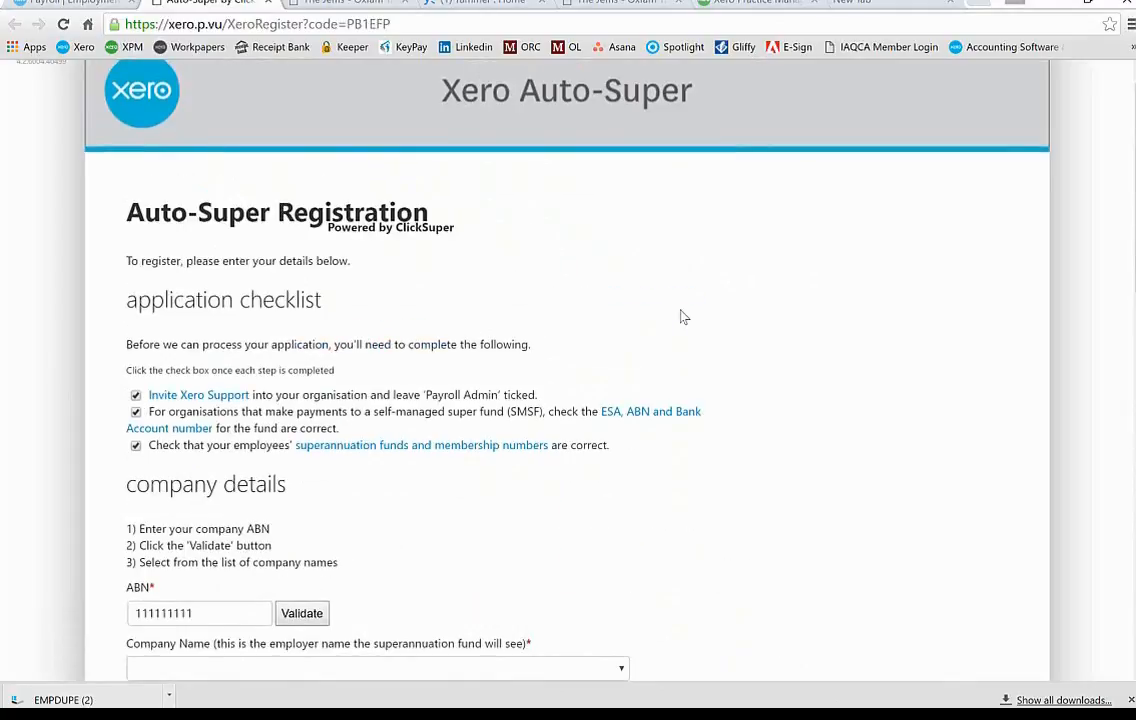
pyautogui.scroll(1, 681, 317)
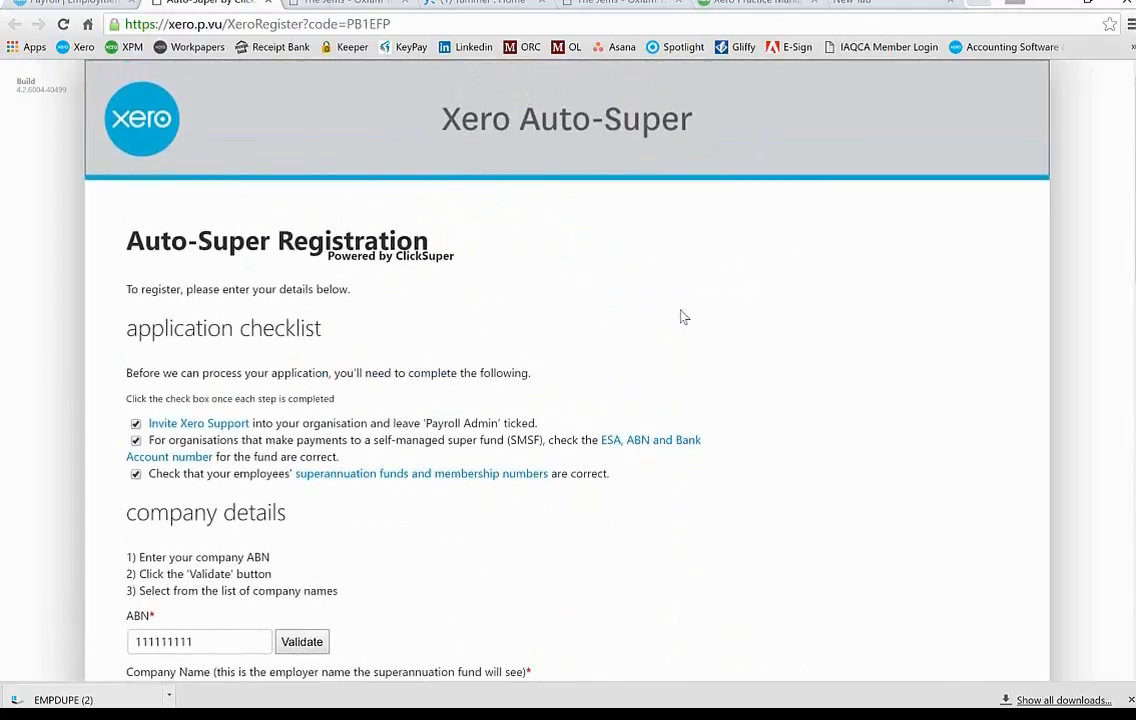